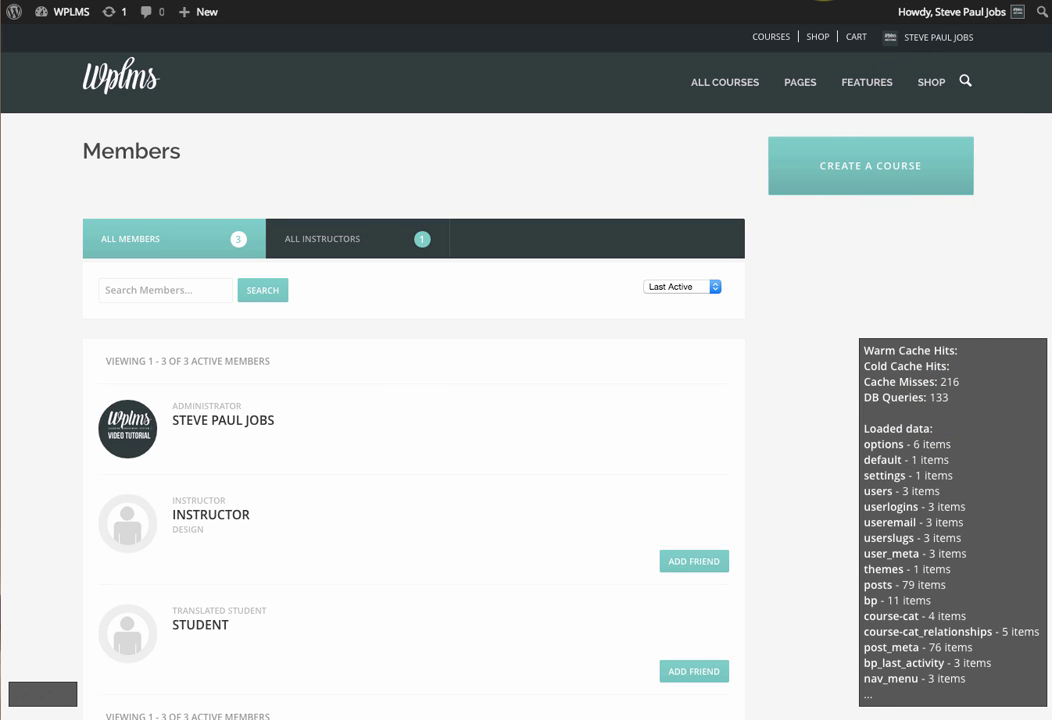
Open the front-end Members page showing 216 cache misses and 133 DB queries.
{"action": "left_click", "coordinate": [822, 1]}
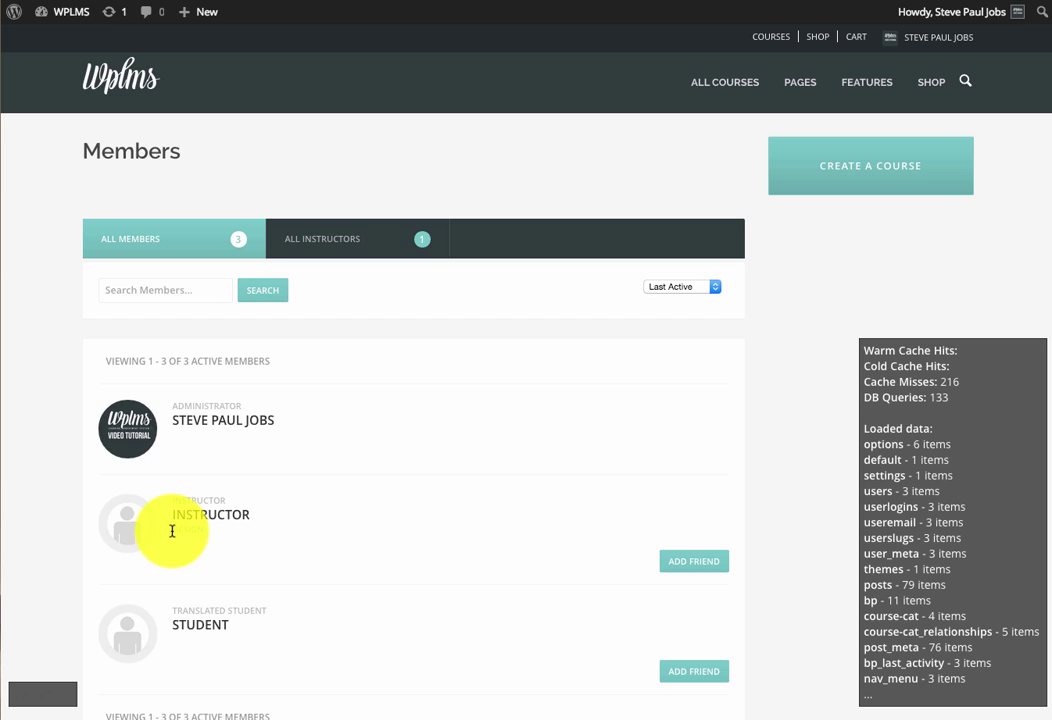
Highlight the instructor's DESIGN subtitle and scroll further down the page.
{"action": "left_click_drag", "start_coordinate": [172, 531], "coordinate": [234, 542]}
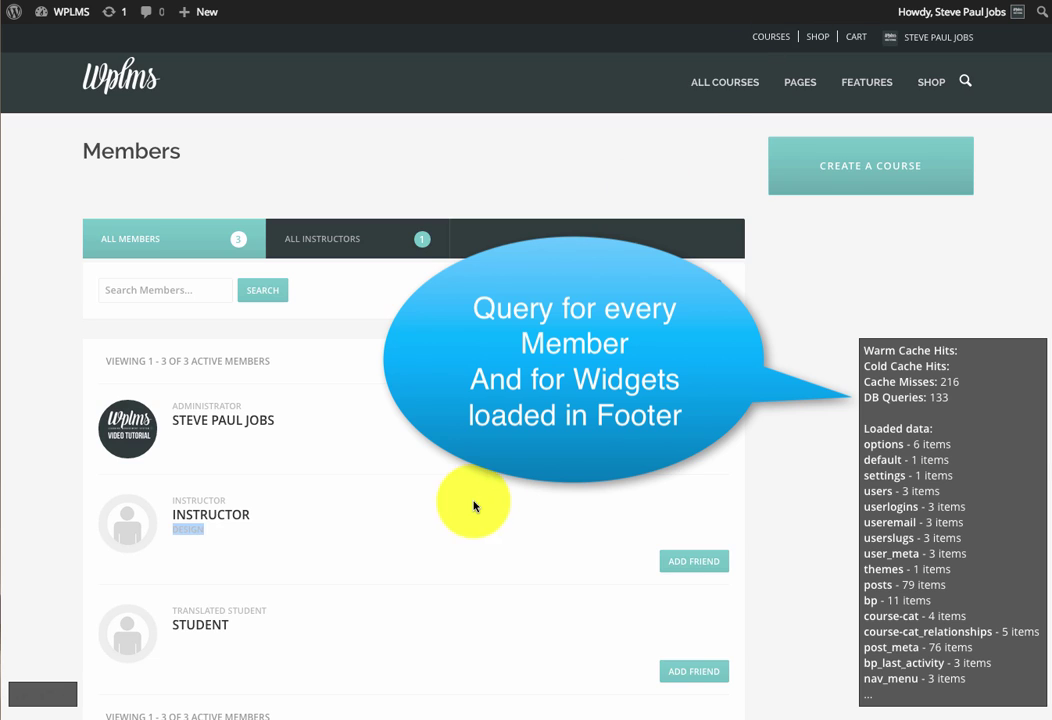
{"action": "scroll", "coordinate": [719, 286], "scroll_direction": "down", "scroll_amount": 1}
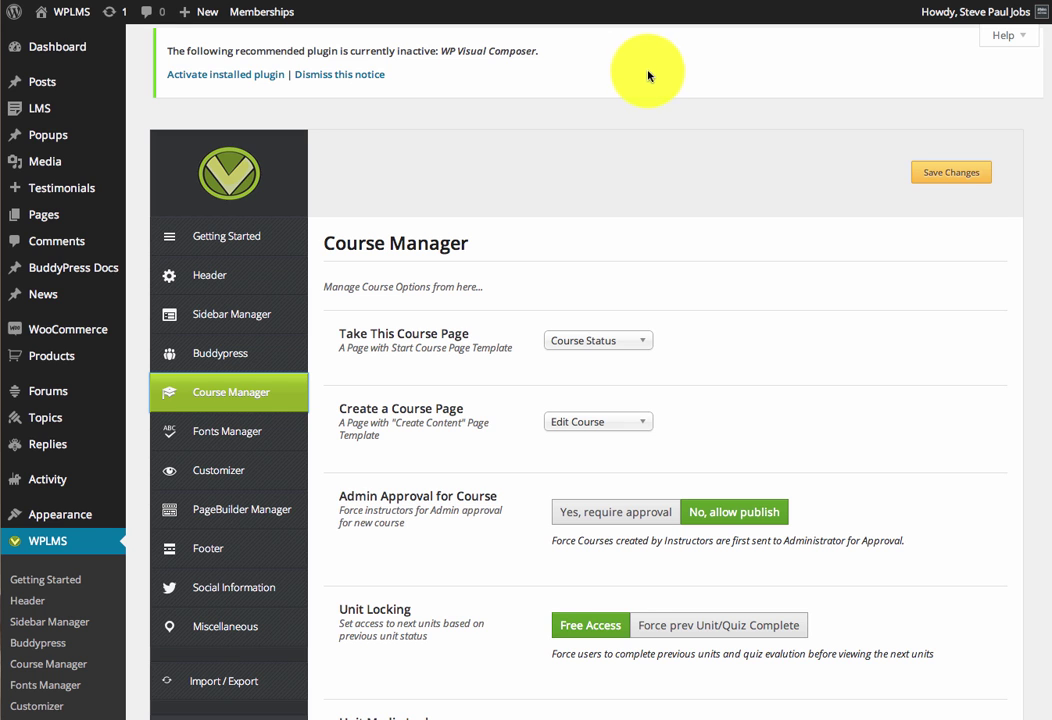
Open the Miscellaneous theme settings and check that Cache Duration is 86400.
{"action": "scroll", "coordinate": [390, 225], "scroll_direction": "down", "scroll_amount": 3}
{"action": "left_click", "coordinate": [212, 477]}
{"action": "scroll", "coordinate": [653, 188], "scroll_direction": "down", "scroll_amount": 15}
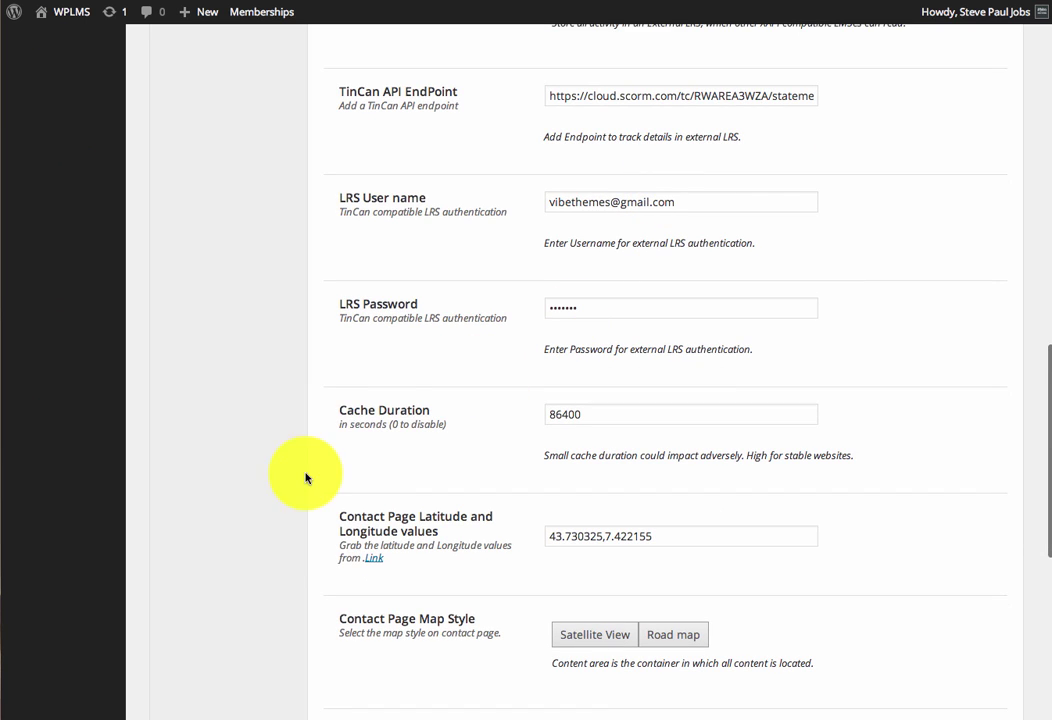
{"action": "double_click", "coordinate": [587, 418]}
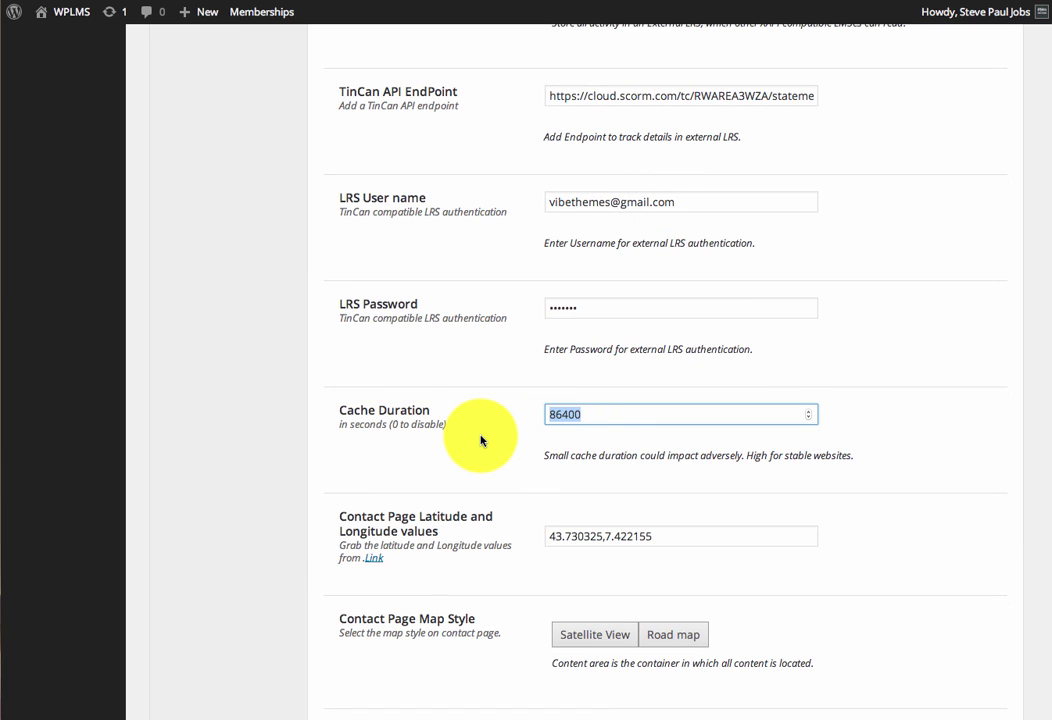
{"action": "left_click", "coordinate": [592, 418]}
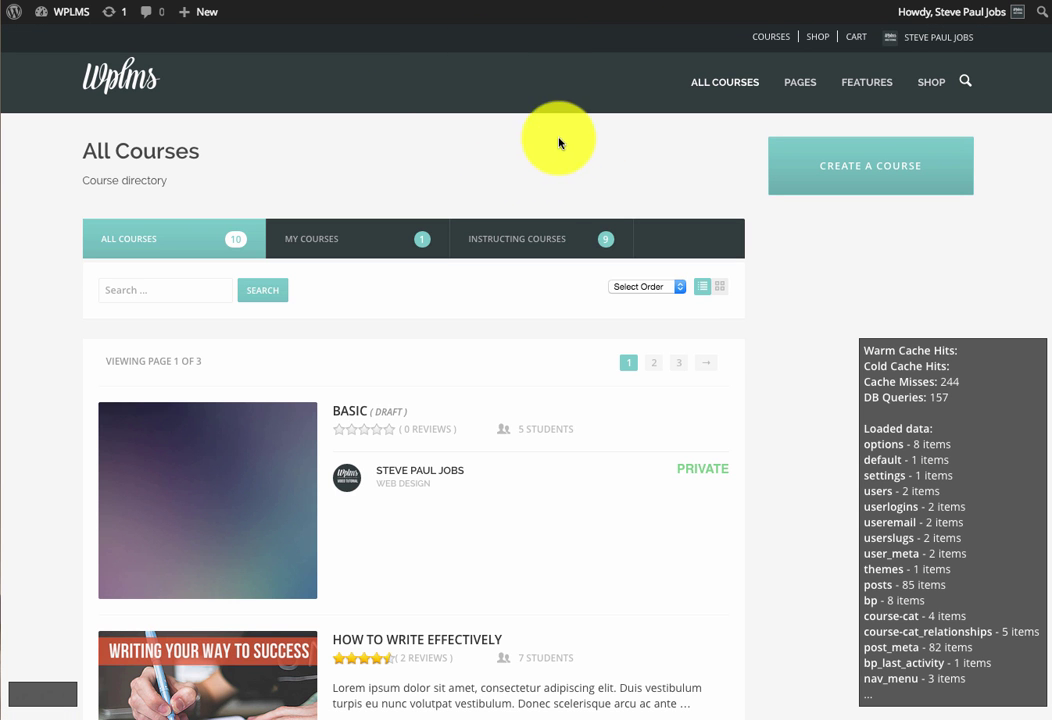
Scroll the course directory and highlight the How to Write Effectively course card.
{"action": "scroll", "coordinate": [600, 143], "scroll_direction": "down", "scroll_amount": 5}
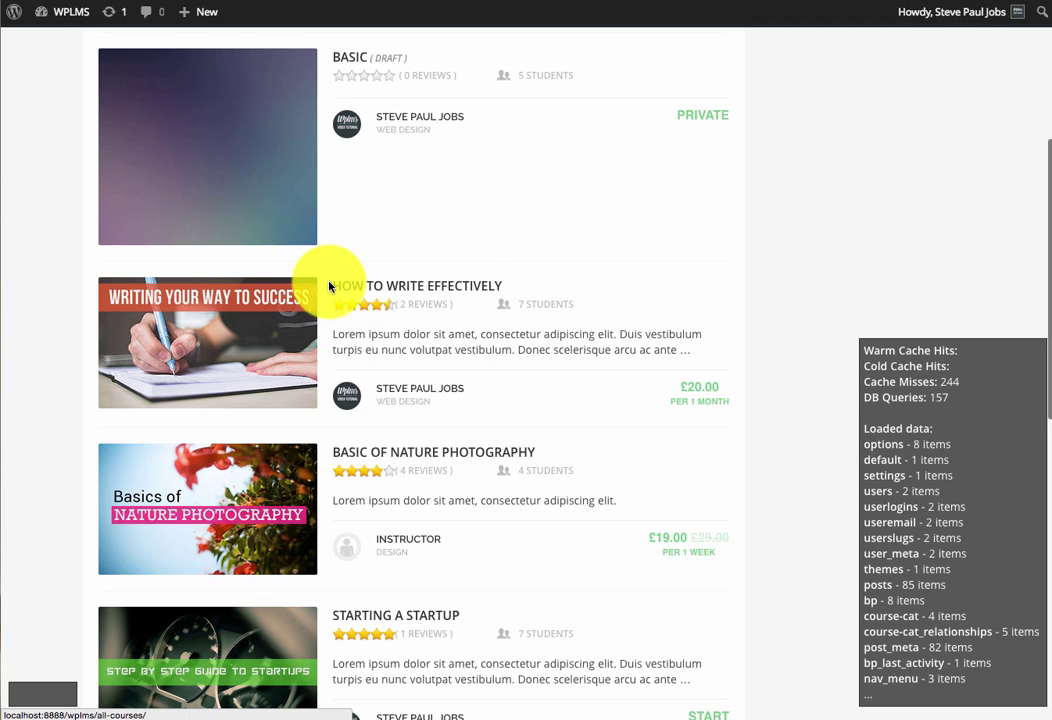
{"action": "left_click_drag", "start_coordinate": [329, 287], "coordinate": [622, 422]}
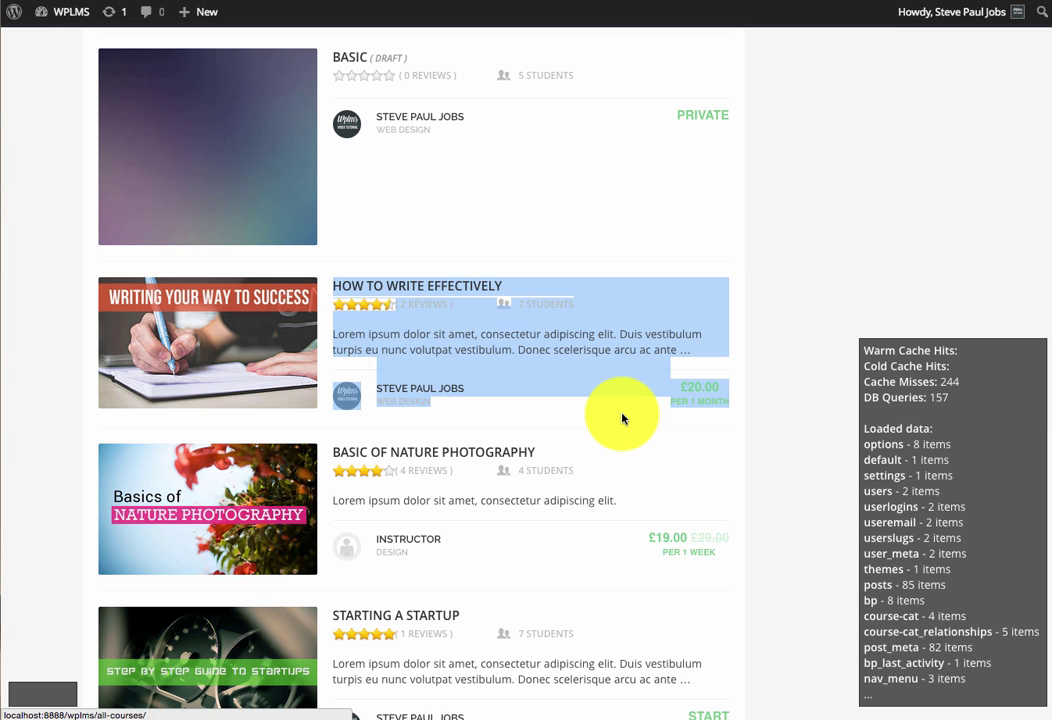
{"action": "scroll", "coordinate": [620, 415], "scroll_direction": "up", "scroll_amount": 4}
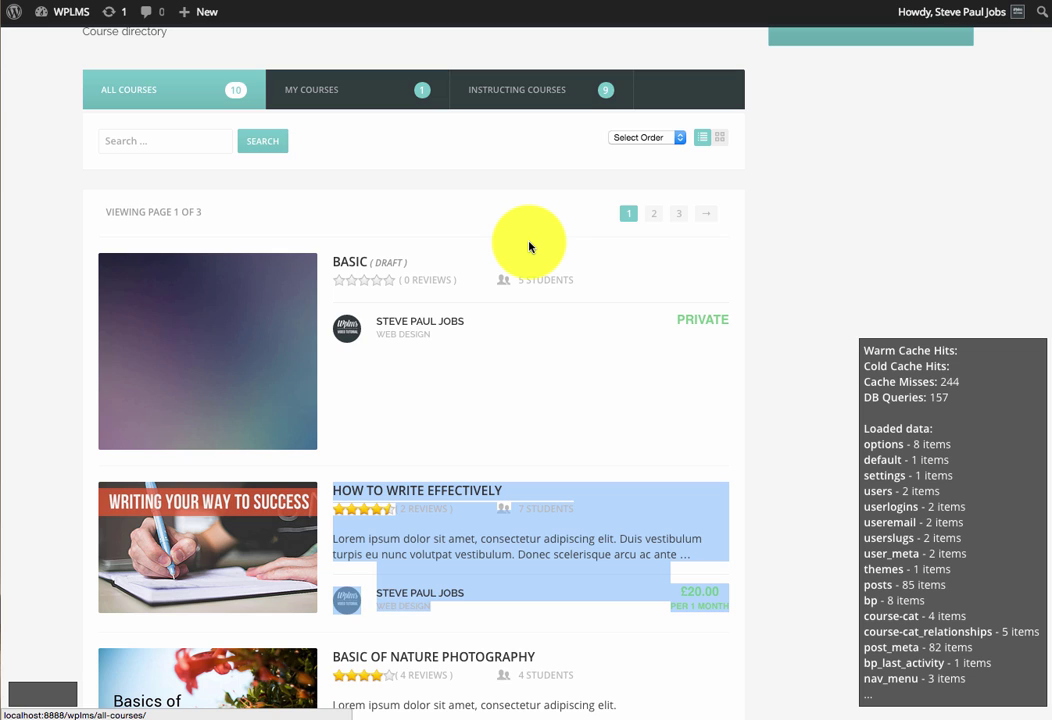
{"action": "left_click", "coordinate": [857, 247]}
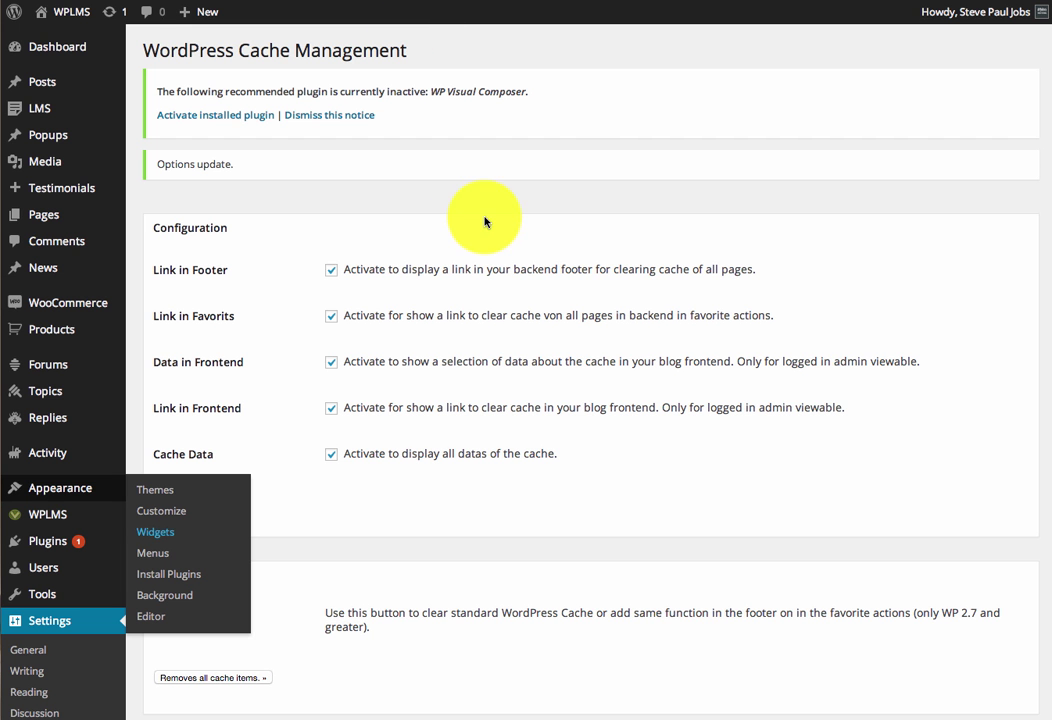
Open the Tools > Transients list and scroll through the stored transients.
{"action": "scroll", "coordinate": [472, 228], "scroll_direction": "down", "scroll_amount": 5}
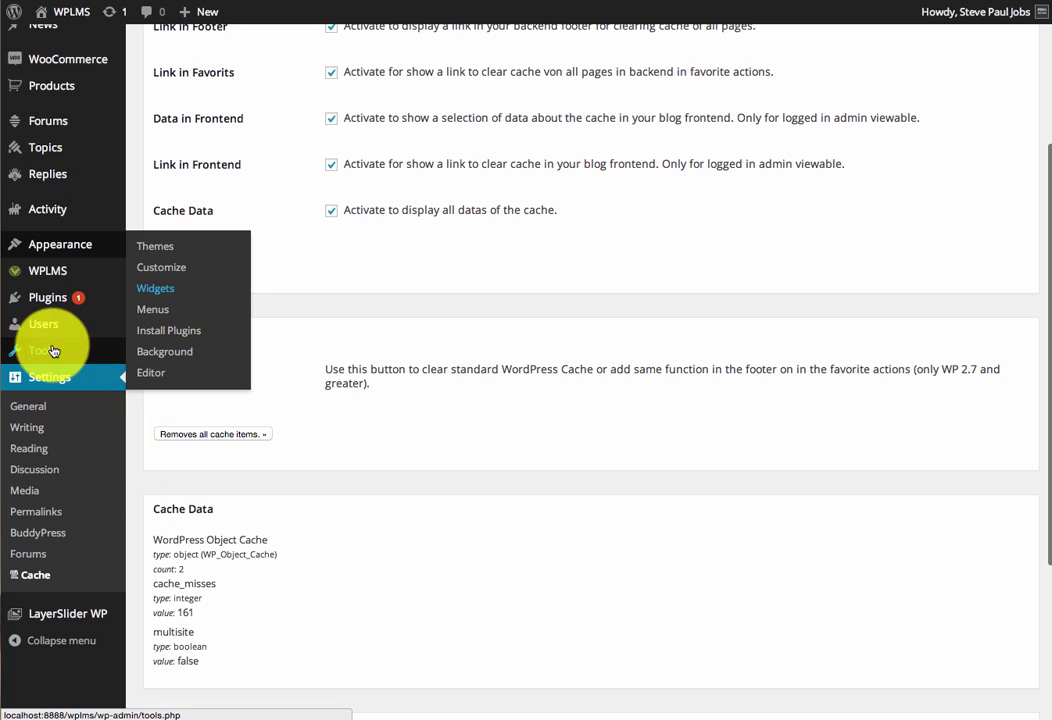
{"action": "mouse_move", "coordinate": [82, 355]}
{"action": "left_click", "coordinate": [163, 460]}
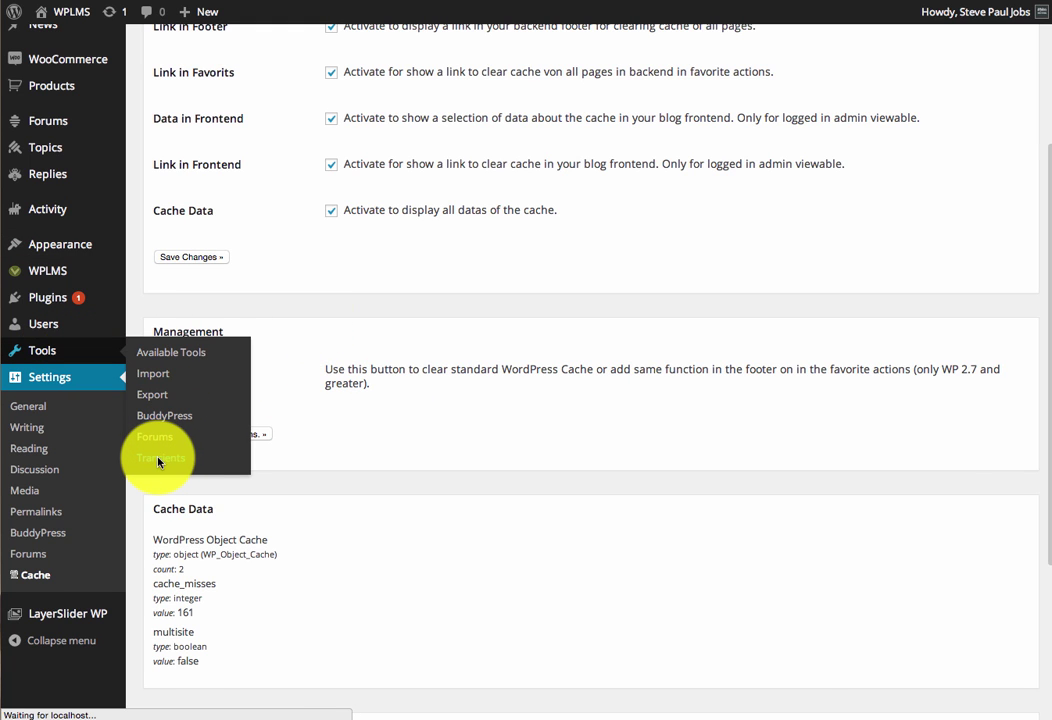
{"action": "scroll", "coordinate": [310, 300], "scroll_direction": "down", "scroll_amount": 1}
{"action": "scroll", "coordinate": [310, 320], "scroll_direction": "down", "scroll_amount": 2}
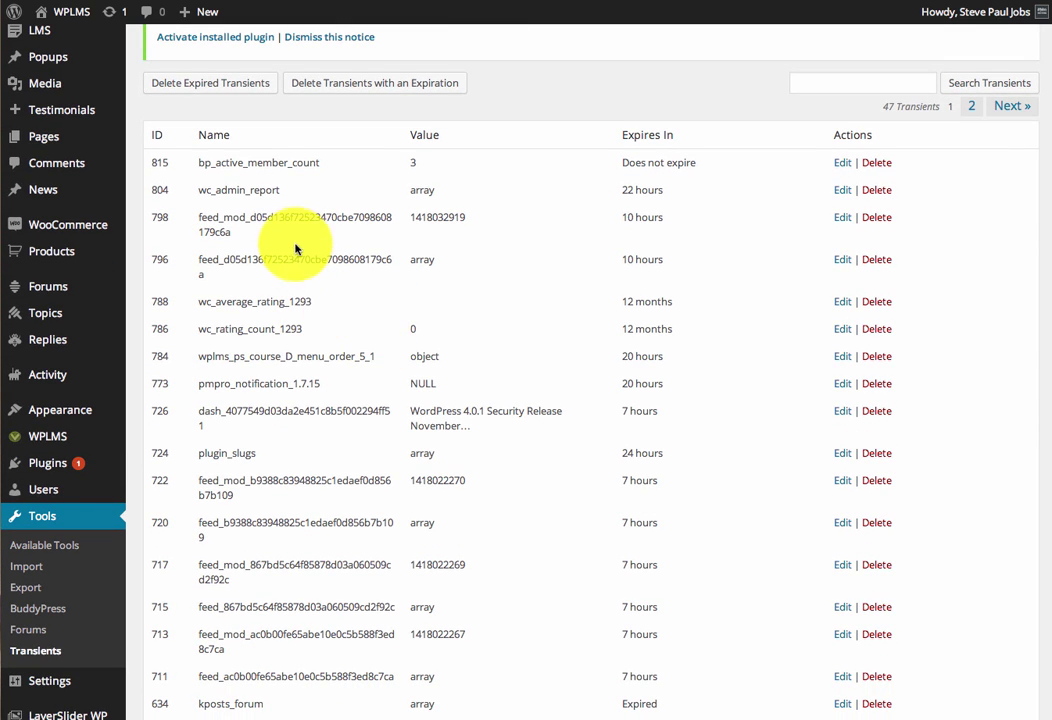
View course directory page 2, then reload Transients to find row 819, wplms_ps_course_D_menu_order_5_2.
{"action": "left_click", "coordinate": [563, 1]}
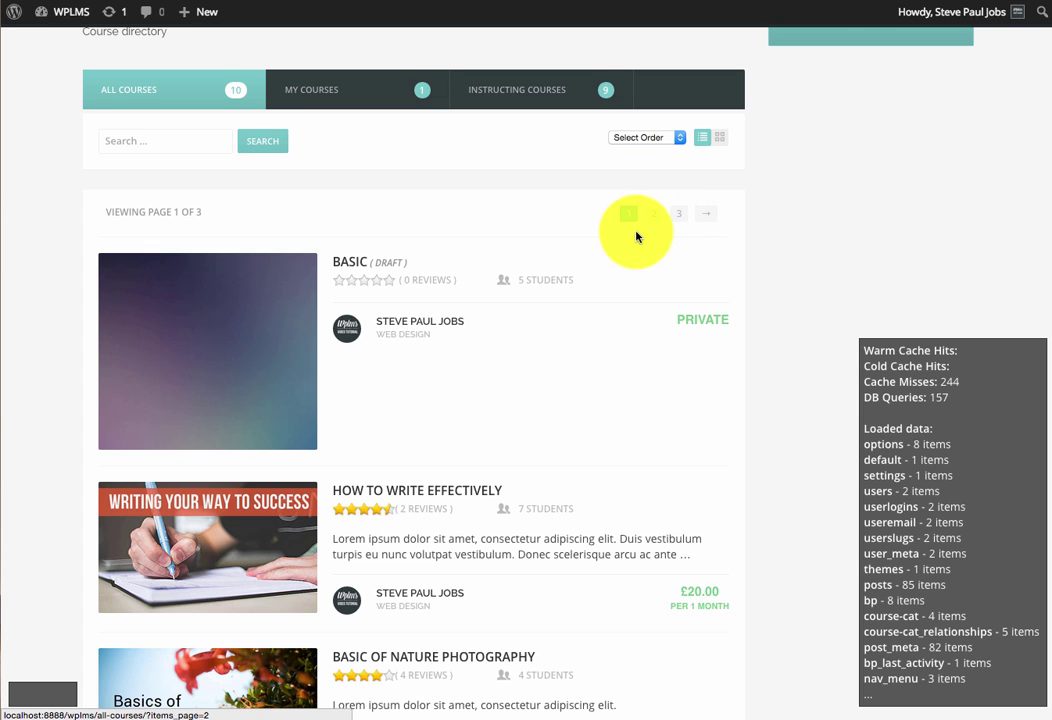
{"action": "left_click", "coordinate": [636, 233]}
{"action": "left_click", "coordinate": [435, 2]}
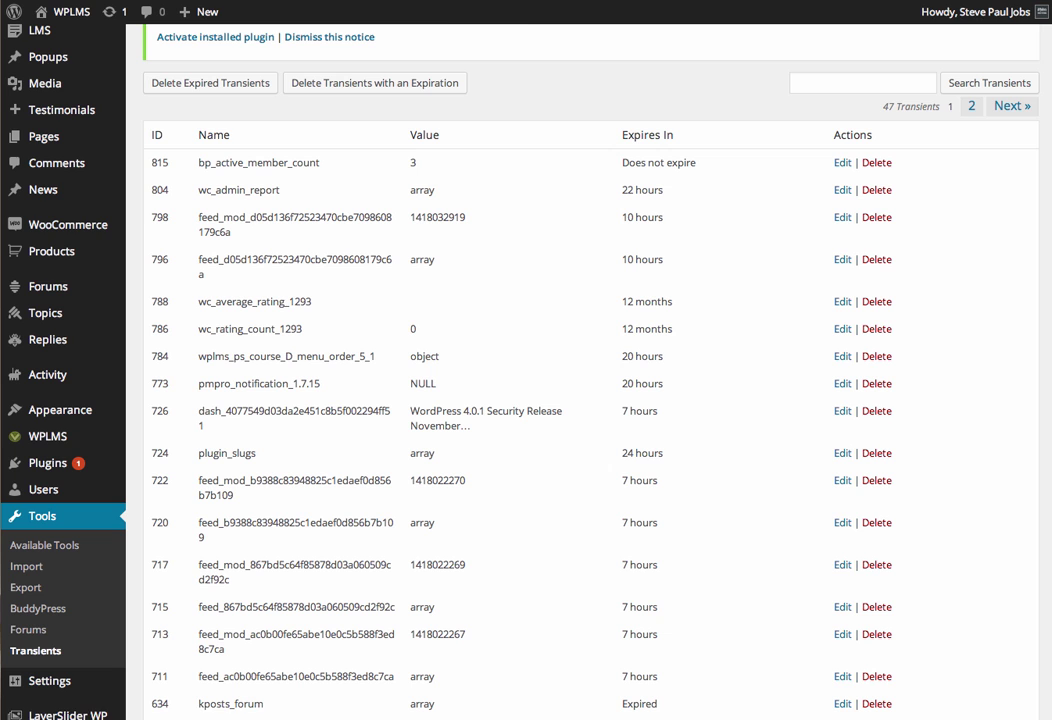
{"action": "key", "text": "super+r"}
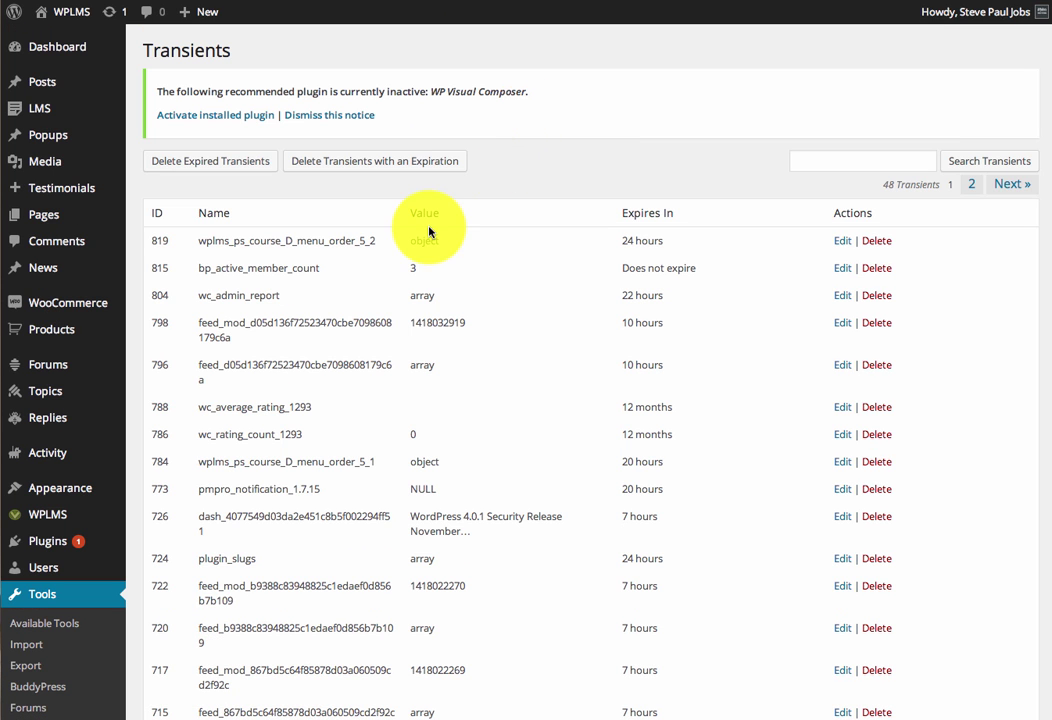
{"action": "left_click_drag", "start_coordinate": [199, 241], "coordinate": [372, 244]}
{"action": "left_click", "coordinate": [600, 164]}
{"action": "mouse_move", "coordinate": [72, 118]}
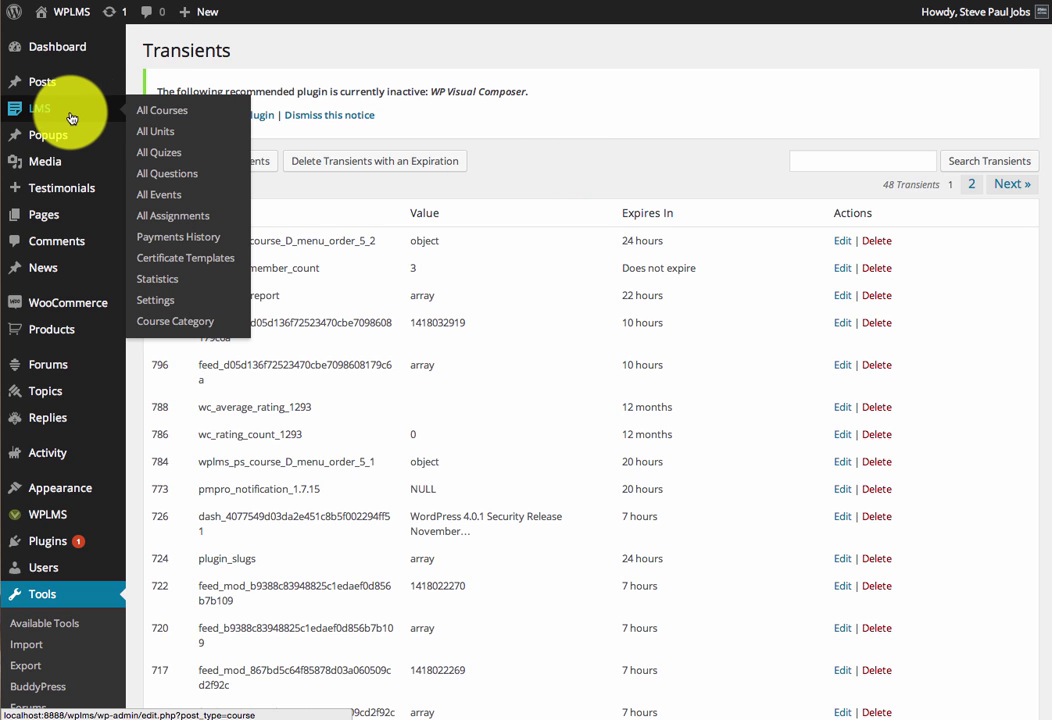
Open LMS > All Courses in a new tab and edit the Basic draft course.
{"action": "right_click", "coordinate": [178, 112]}
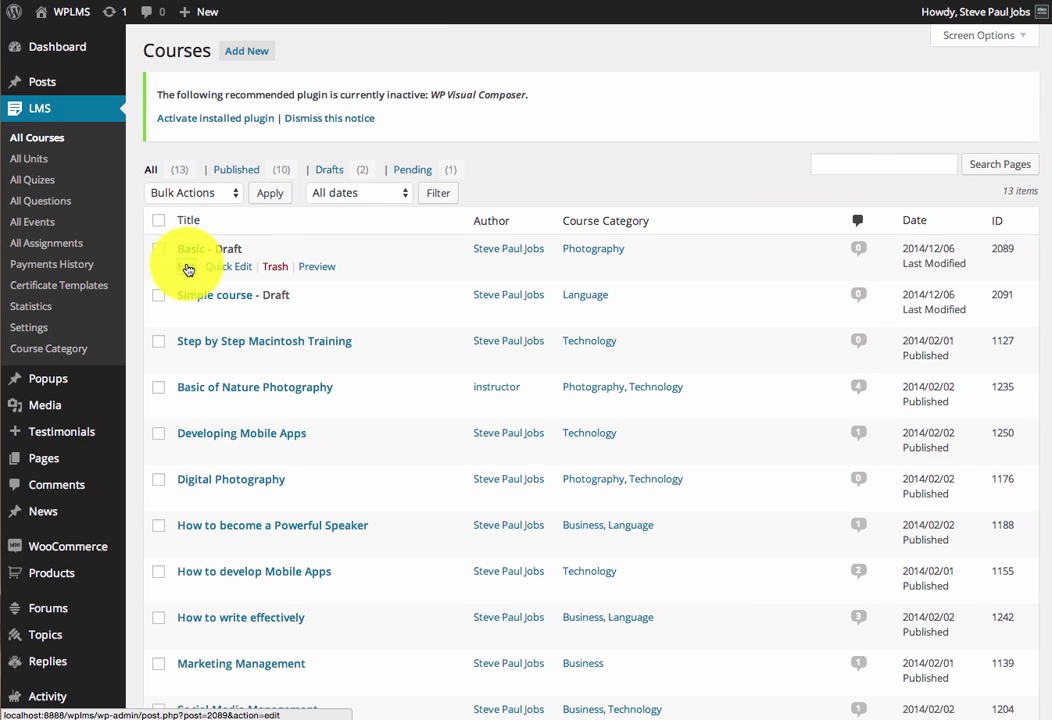
{"action": "left_click", "coordinate": [187, 266]}
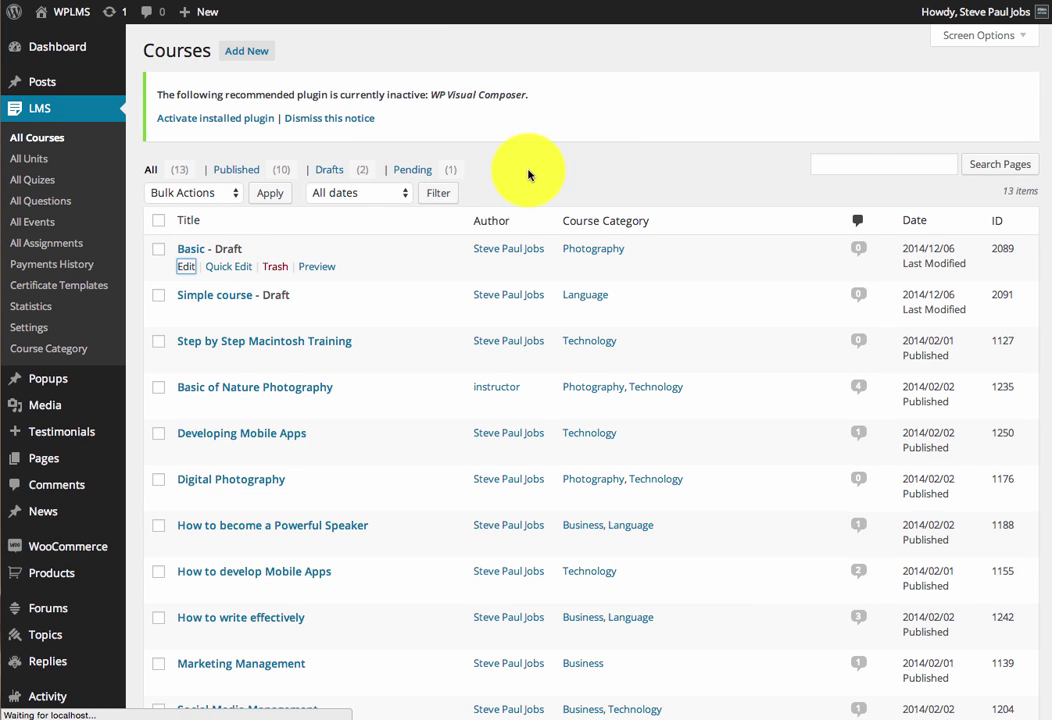
{"action": "scroll", "coordinate": [570, 180], "scroll_direction": "down", "scroll_amount": 10}
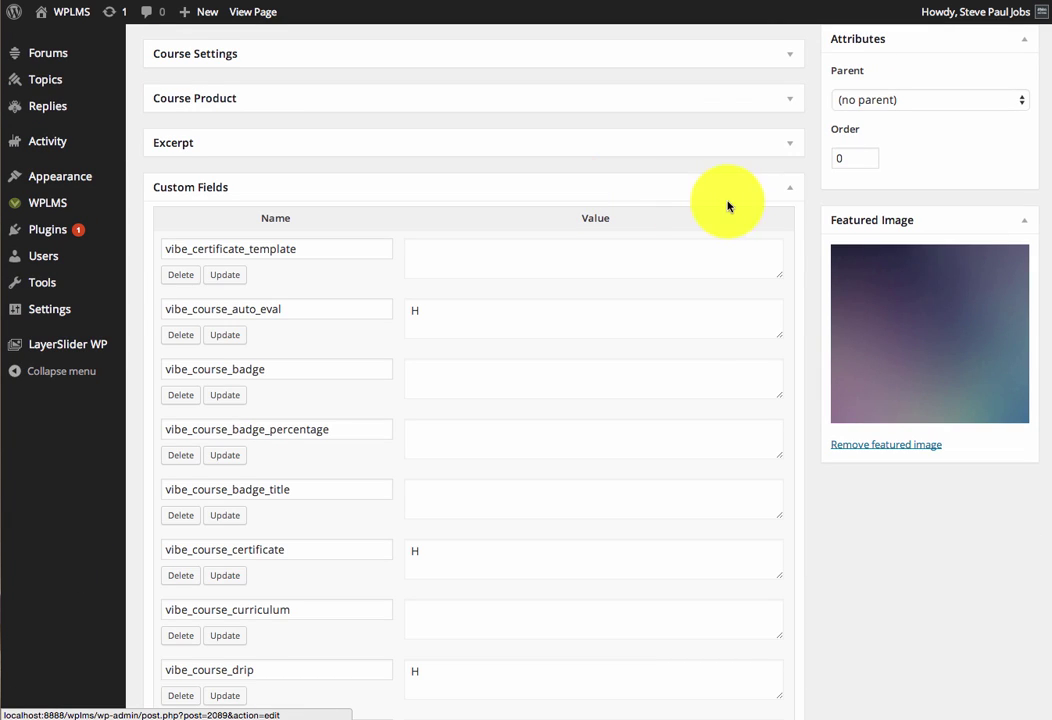
{"action": "left_click", "coordinate": [789, 194]}
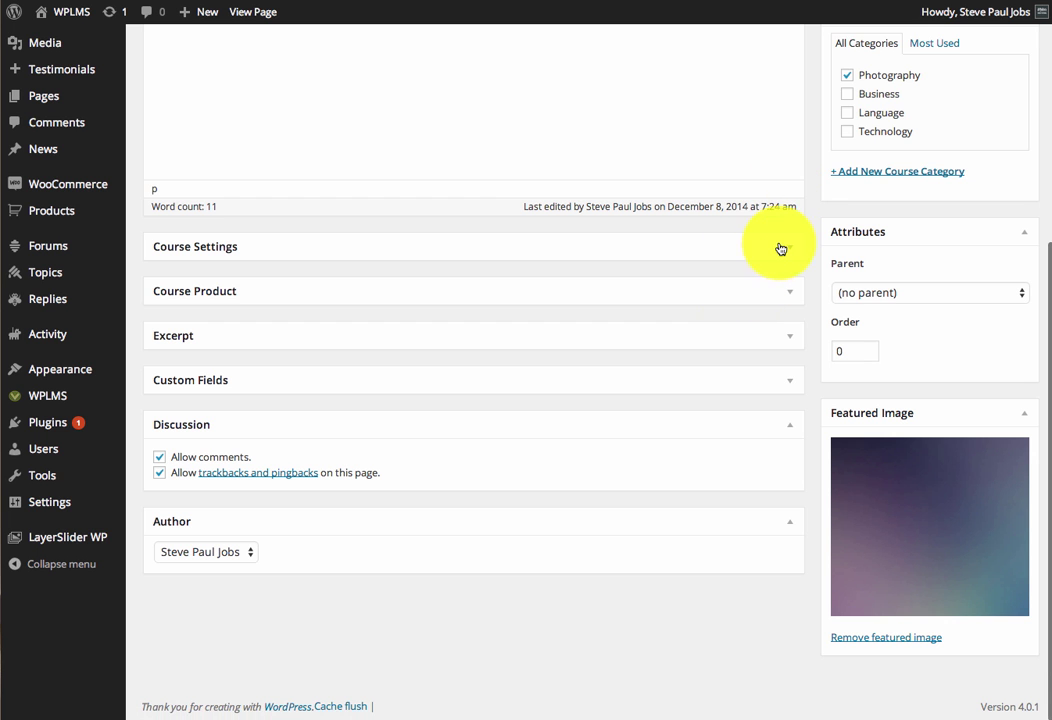
Expand Course Settings and add an empty unit row to the curriculum.
{"action": "left_click", "coordinate": [702, 246]}
{"action": "scroll", "coordinate": [477, 261], "scroll_direction": "down", "scroll_amount": 5}
{"action": "scroll", "coordinate": [573, 266], "scroll_direction": "down", "scroll_amount": 8}
{"action": "left_click", "coordinate": [448, 391]}
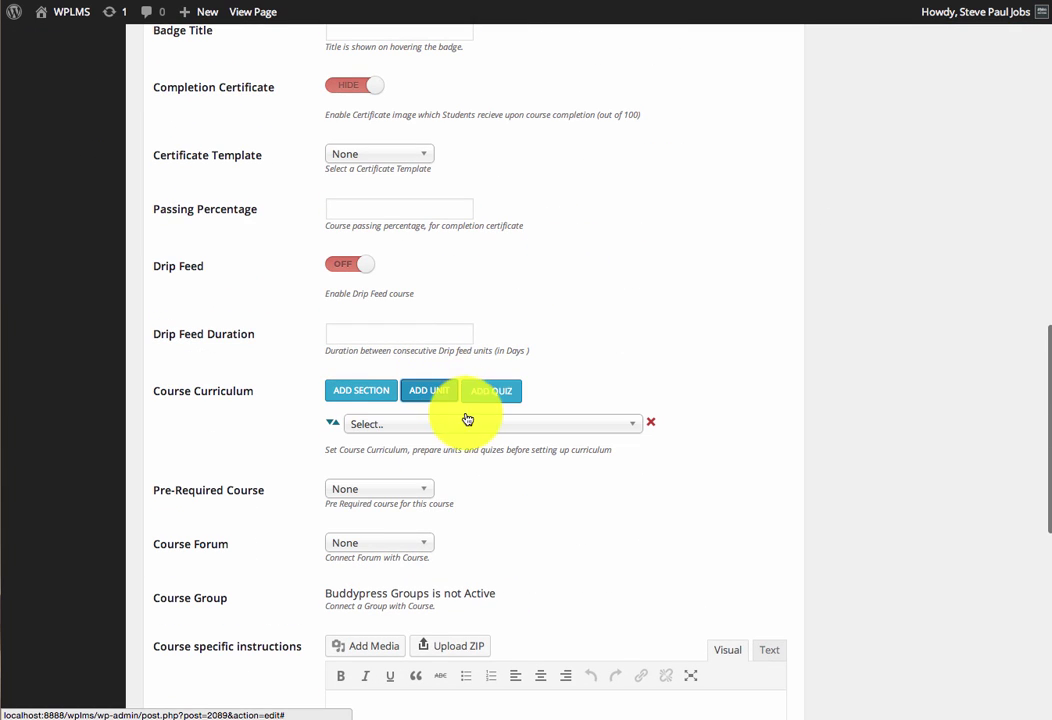
{"action": "left_click", "coordinate": [463, 424]}
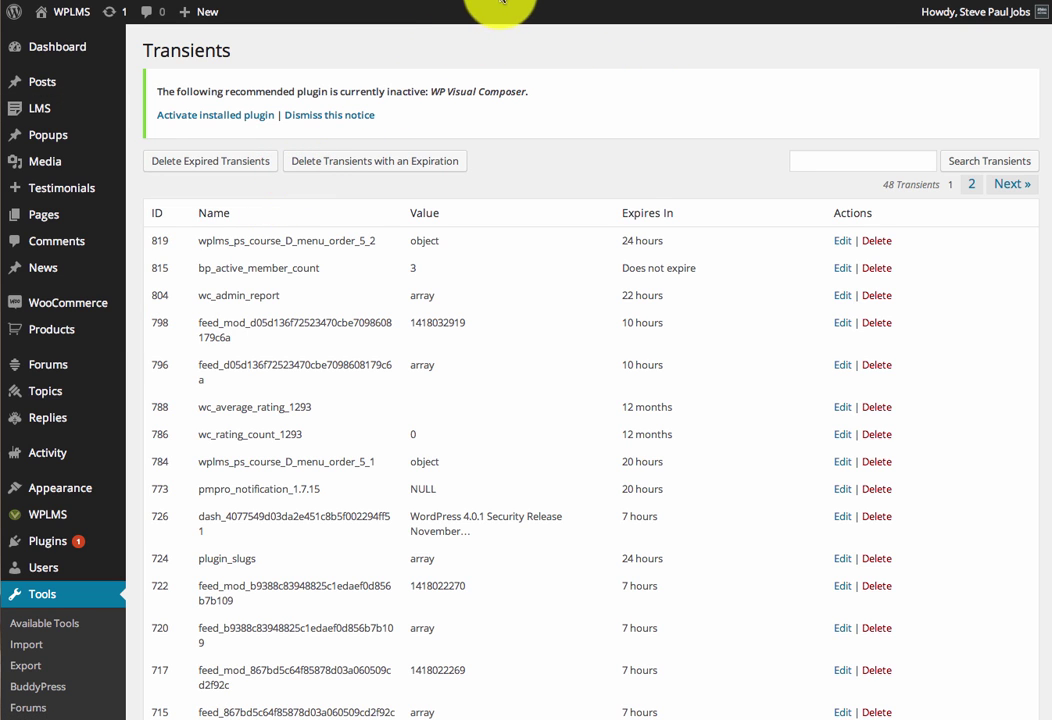
Reload the Transients list and inspect the new kposts transient rows.
{"action": "right_click", "coordinate": [525, 33]}
{"action": "left_click", "coordinate": [545, 69]}
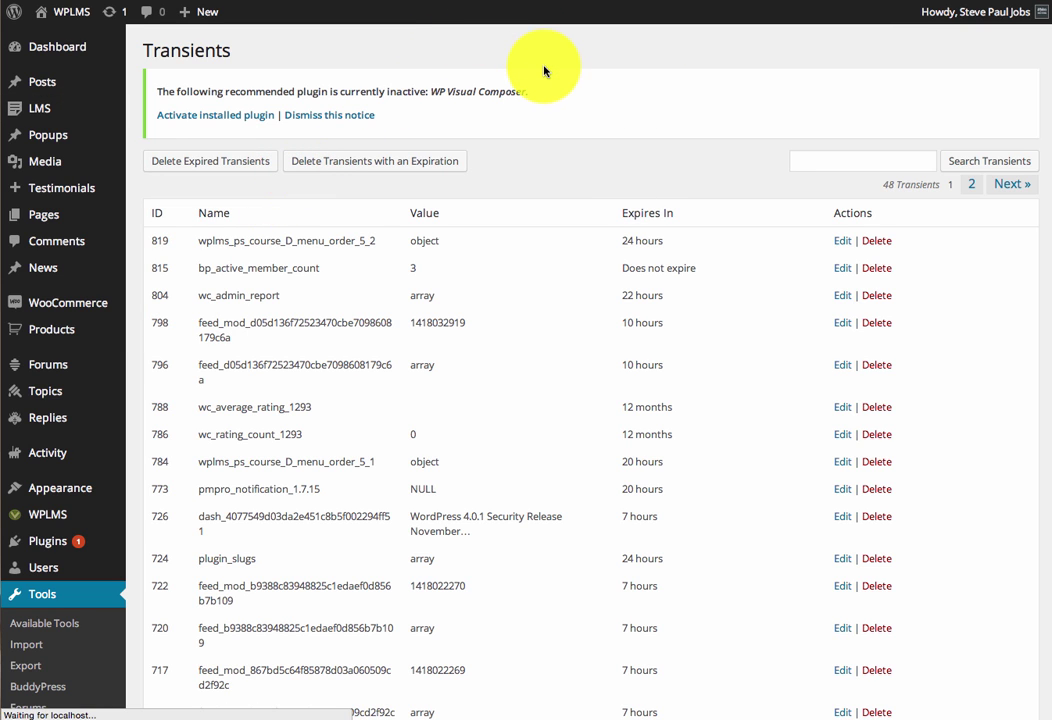
{"action": "scroll", "coordinate": [545, 71], "scroll_direction": "down", "scroll_amount": 2}
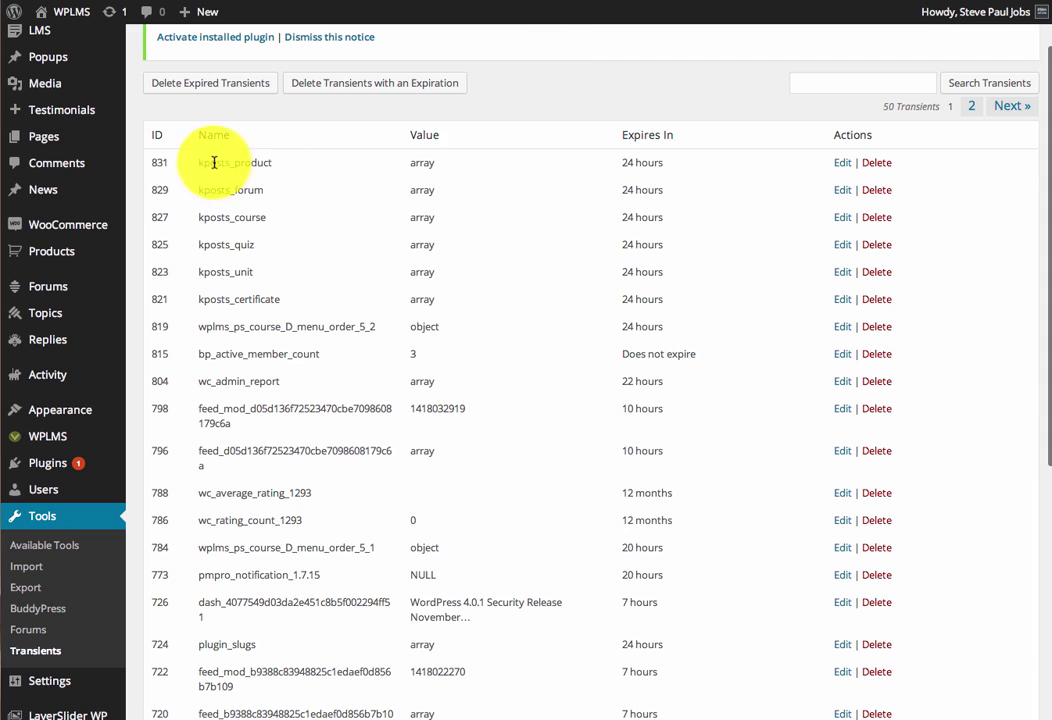
{"action": "left_click_drag", "start_coordinate": [211, 164], "coordinate": [359, 300]}
{"action": "left_click", "coordinate": [394, 298]}
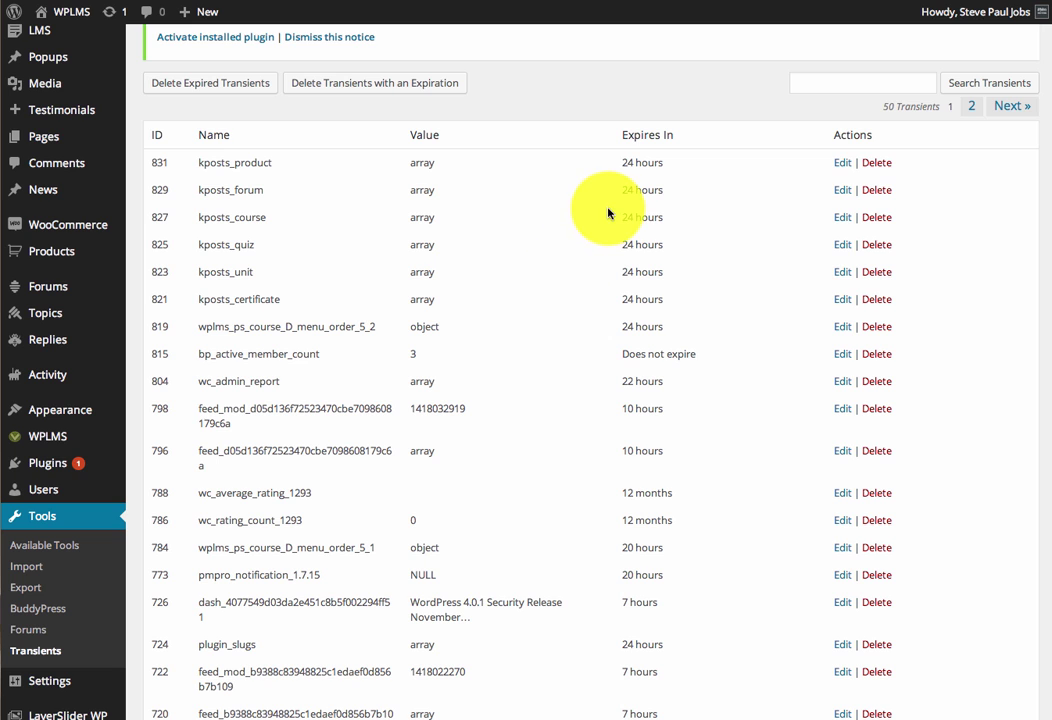
Activate W3 Total Cache from the Installed Plugins list.
{"action": "mouse_move", "coordinate": [77, 466]}
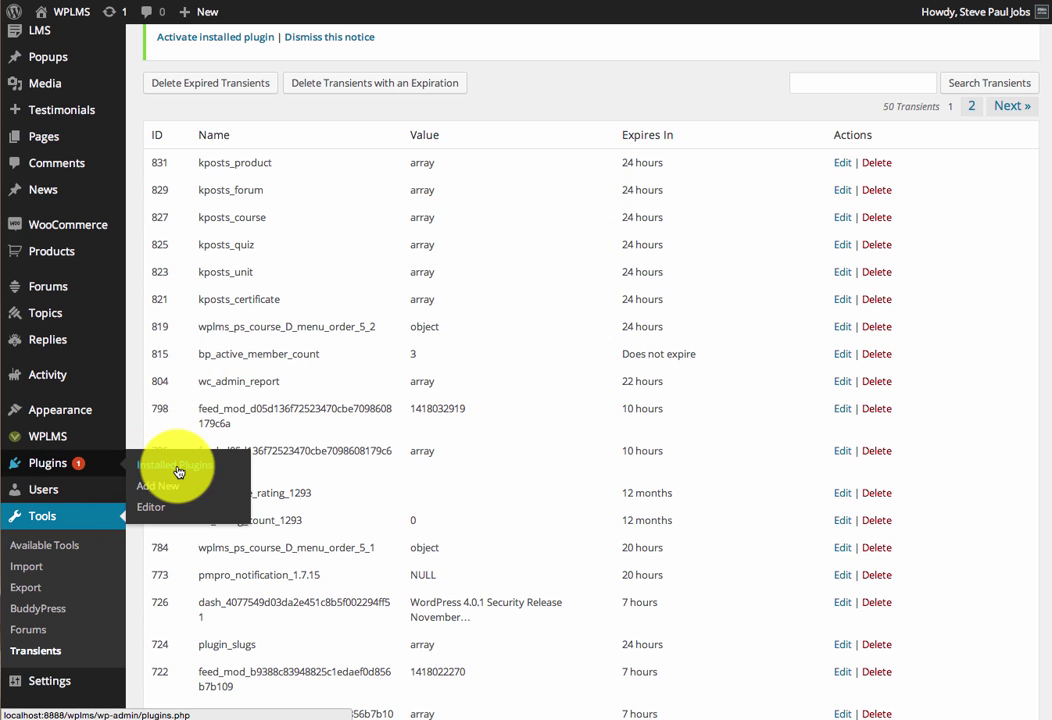
{"action": "left_click", "coordinate": [174, 465]}
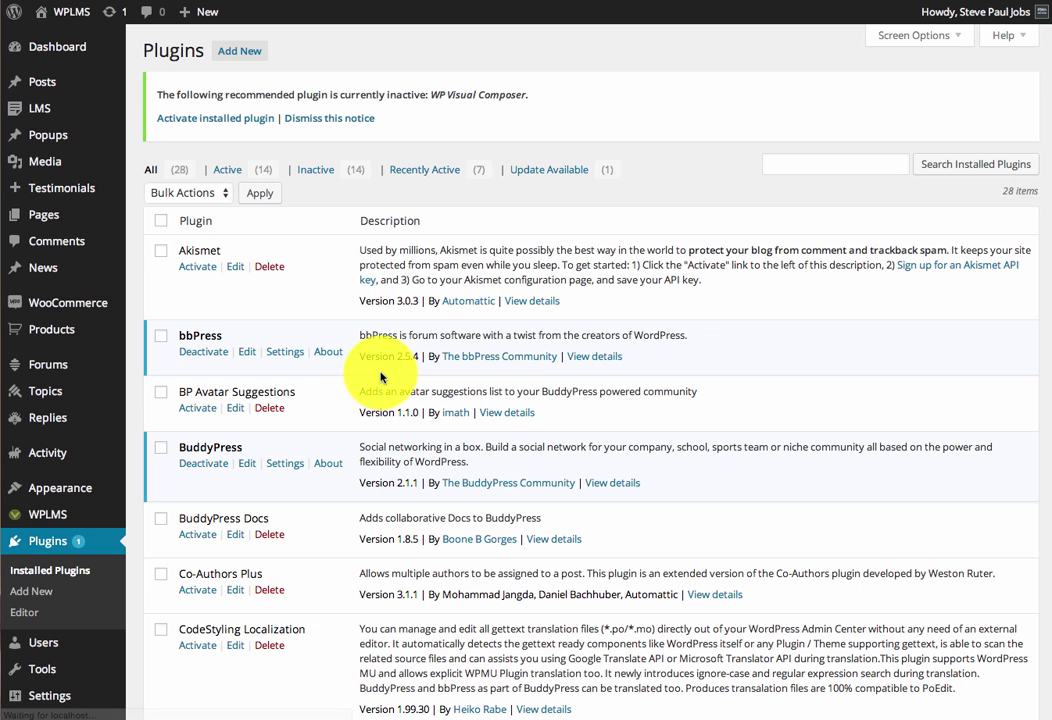
{"action": "scroll", "coordinate": [313, 381], "scroll_direction": "down", "scroll_amount": 5}
{"action": "scroll", "coordinate": [313, 381], "scroll_direction": "down", "scroll_amount": 5}
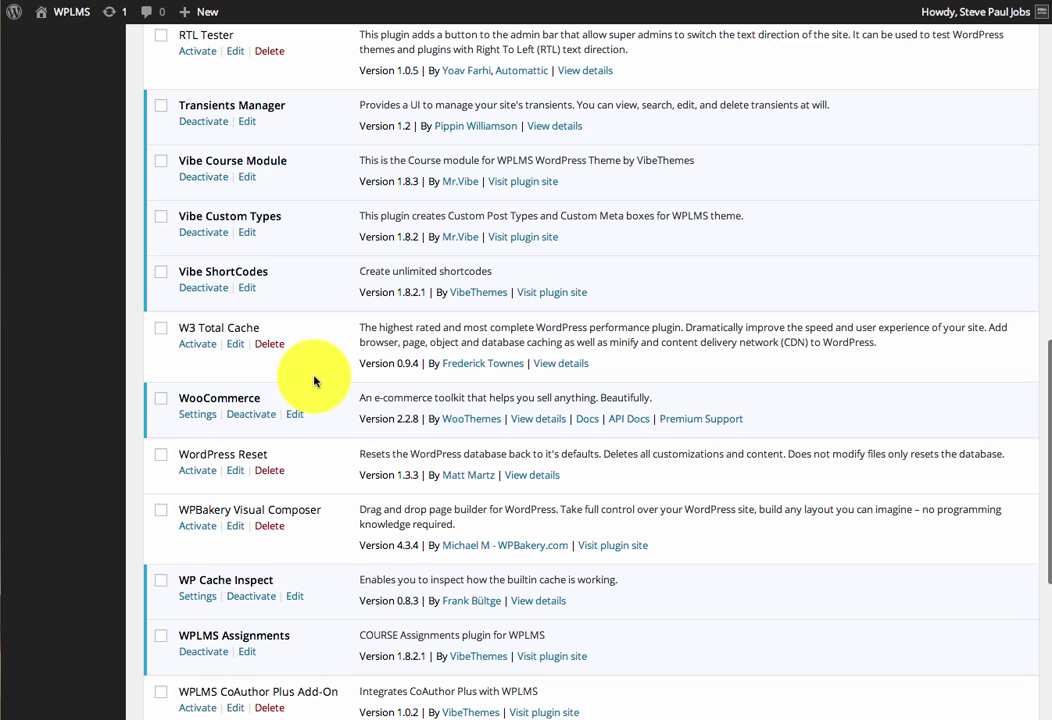
{"action": "left_click", "coordinate": [205, 343]}
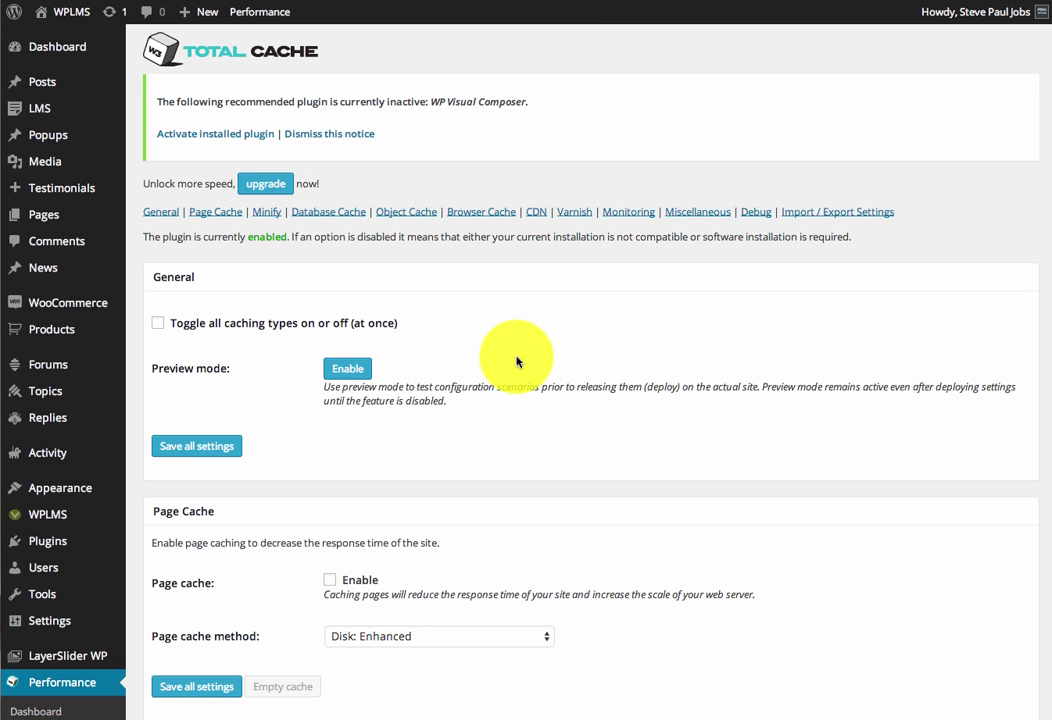
Scroll through Performance > General Settings to confirm Database Cache and Object Cache are enabled.
{"action": "scroll", "coordinate": [505, 361], "scroll_direction": "down", "scroll_amount": 10}
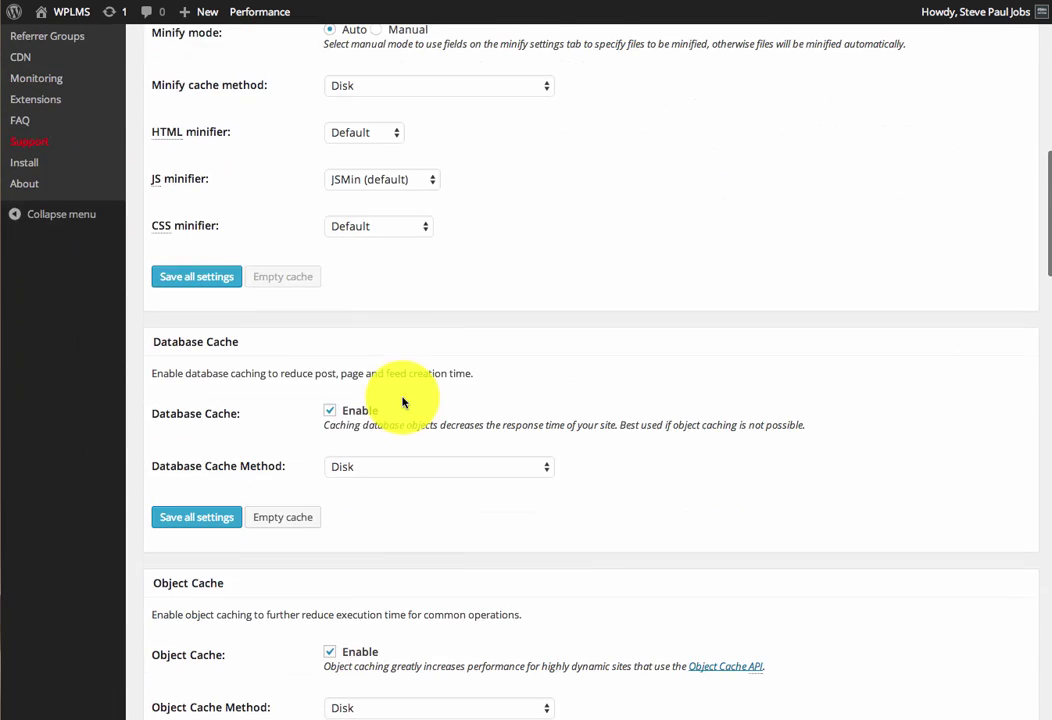
{"action": "scroll", "coordinate": [218, 371], "scroll_direction": "down", "scroll_amount": 3}
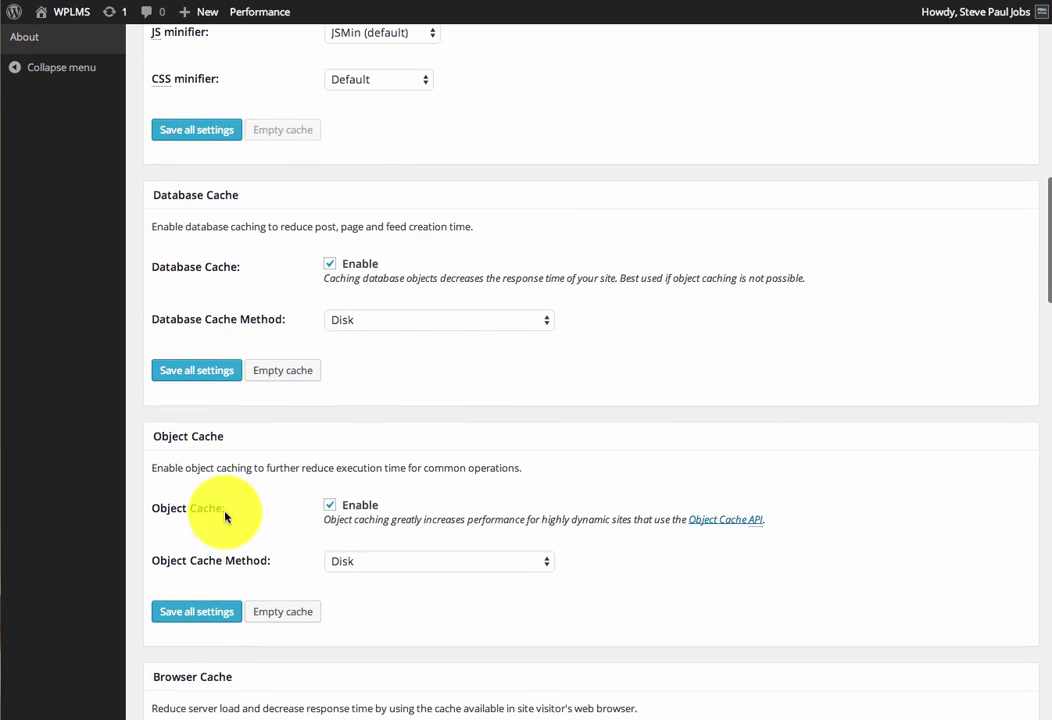
{"action": "scroll", "coordinate": [195, 380], "scroll_direction": "down", "scroll_amount": 15}
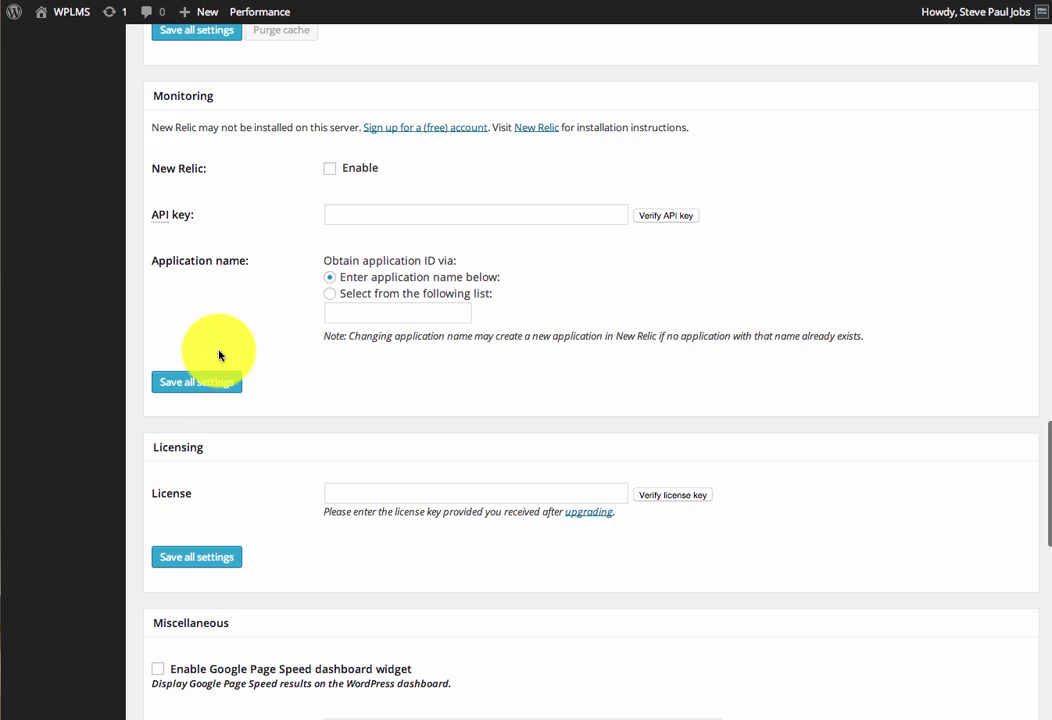
{"action": "scroll", "coordinate": [220, 360], "scroll_direction": "down", "scroll_amount": 10}
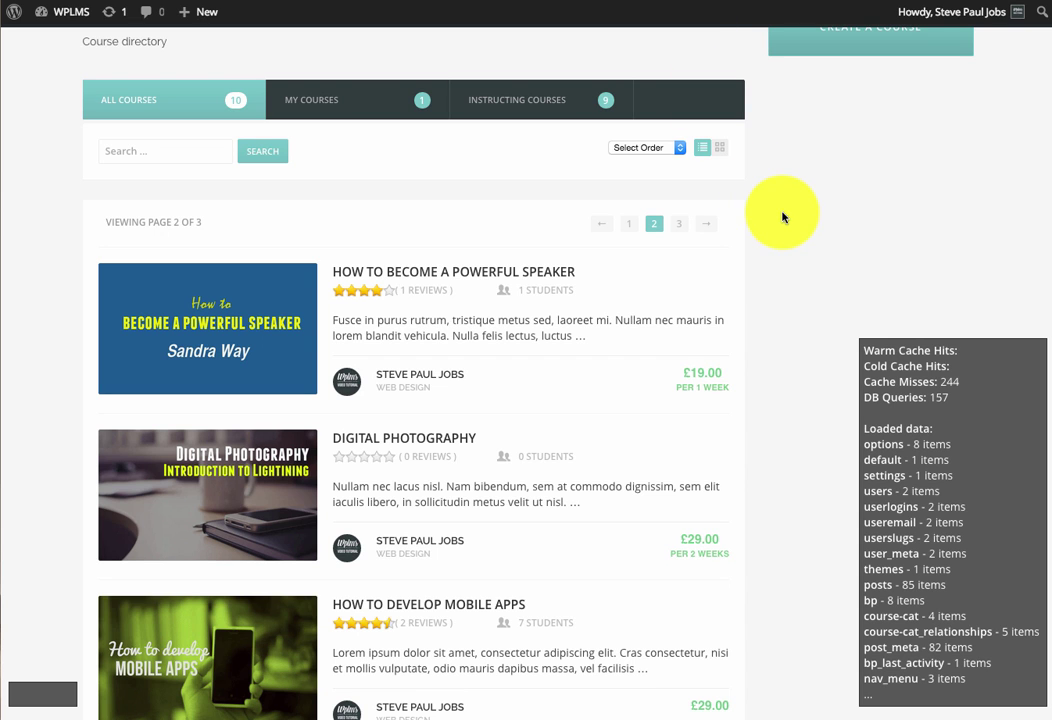
Reload the course directory repeatedly, watching DB queries fall from 166 to 35.
{"action": "right_click", "coordinate": [777, 214]}
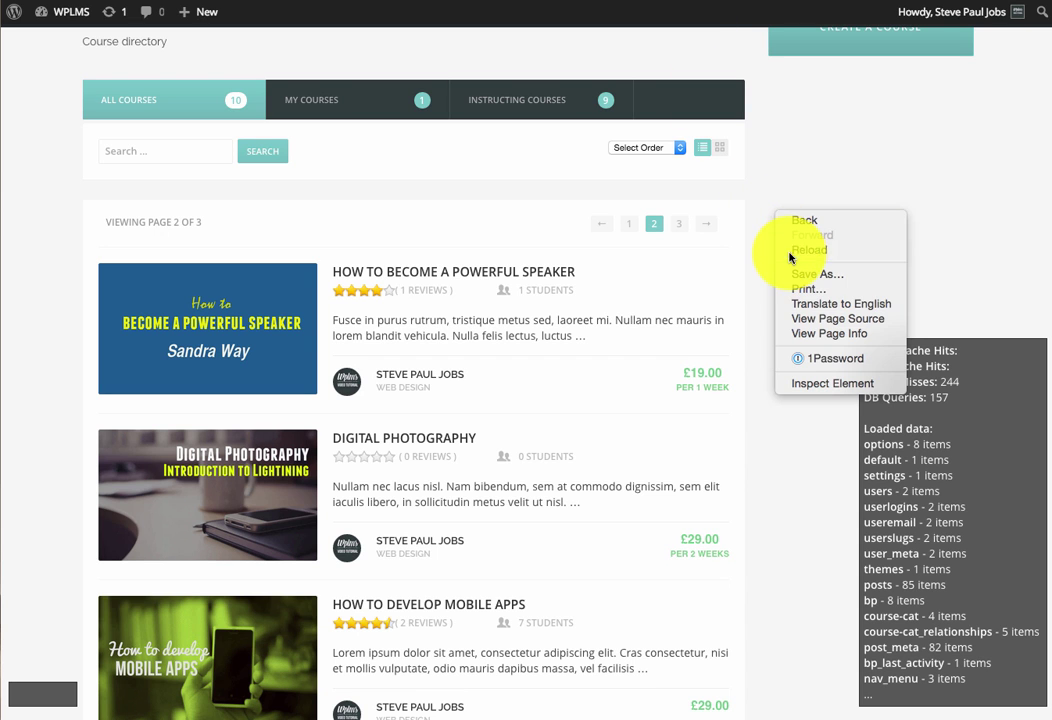
{"action": "left_click", "coordinate": [790, 252]}
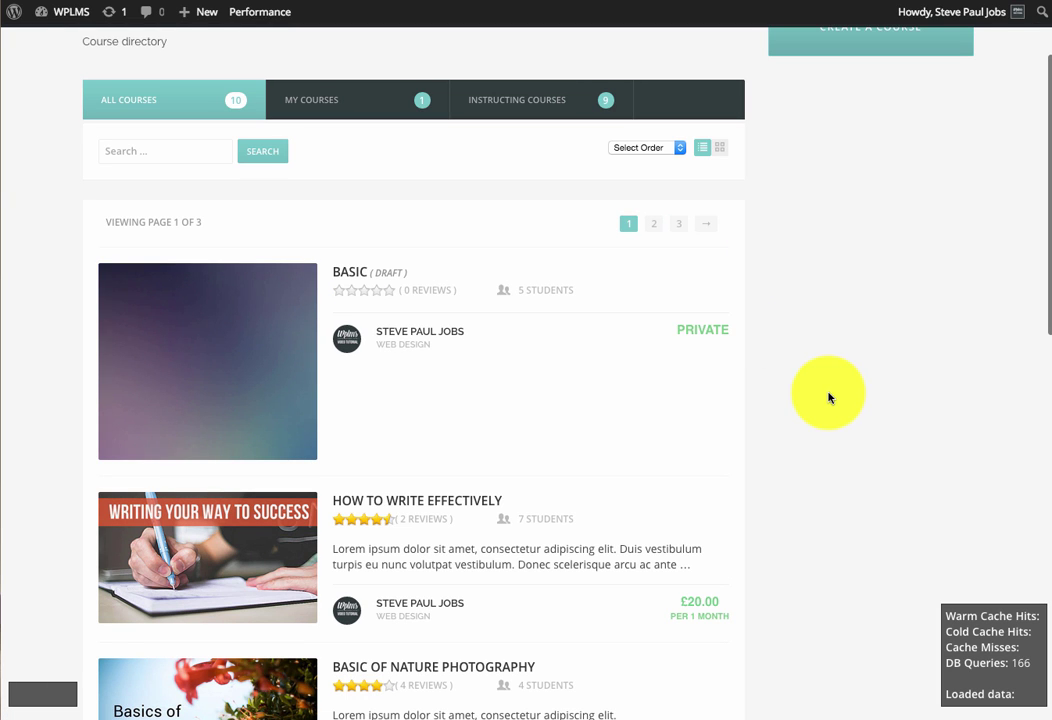
{"action": "right_click", "coordinate": [777, 388]}
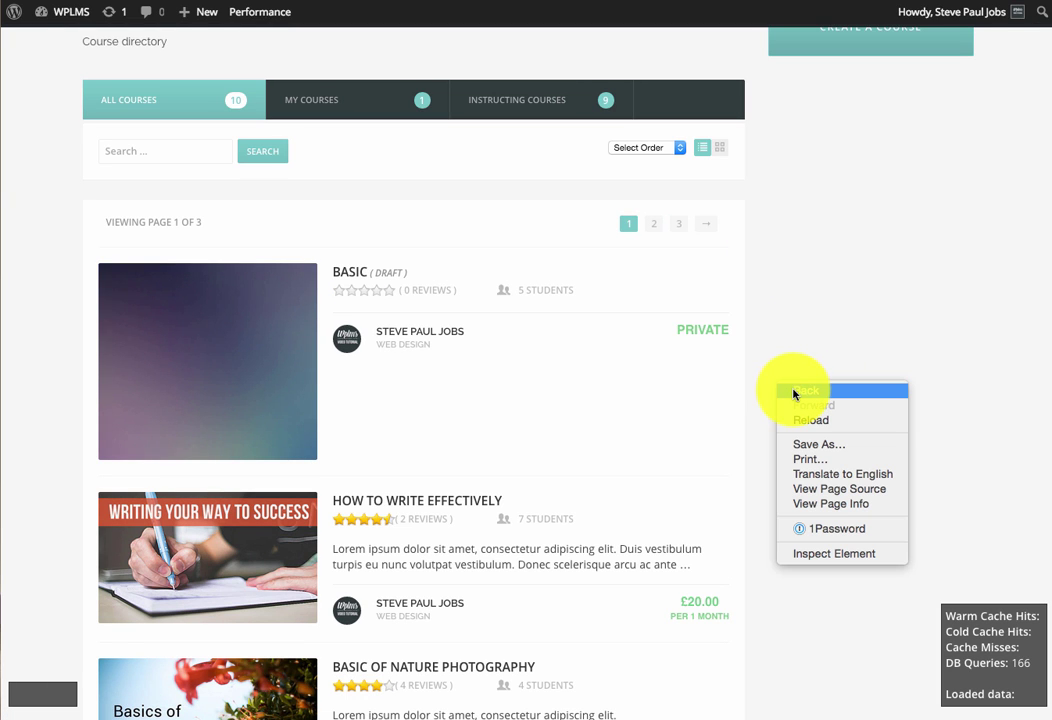
{"action": "left_click", "coordinate": [765, 340]}
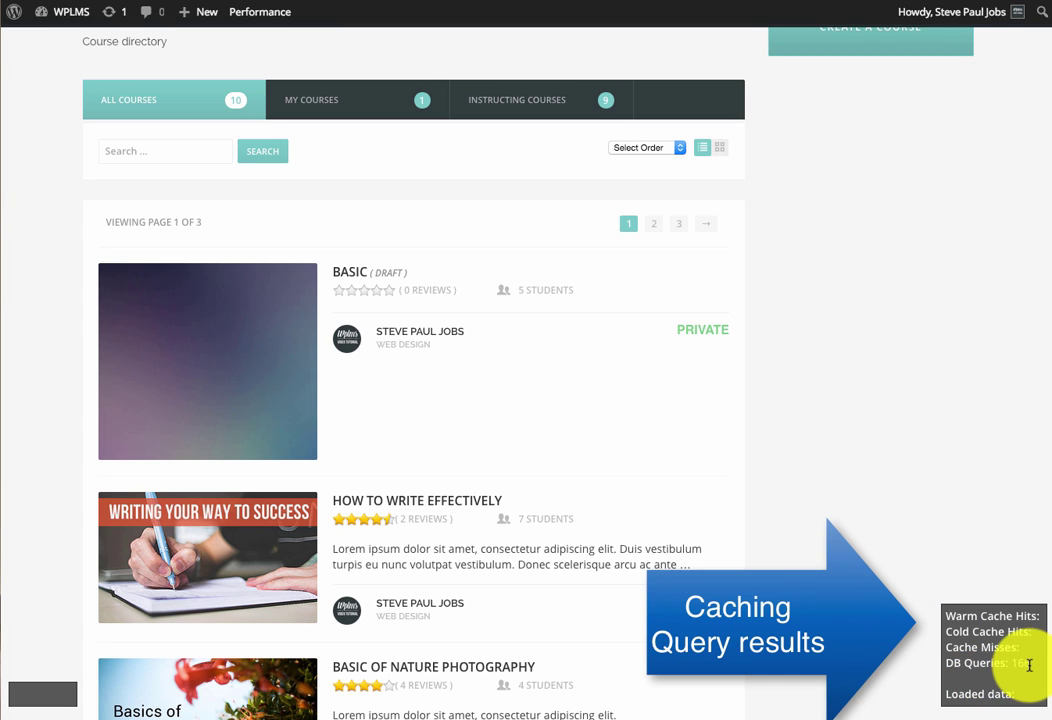
{"action": "left_click_drag", "start_coordinate": [1029, 664], "coordinate": [1012, 664]}
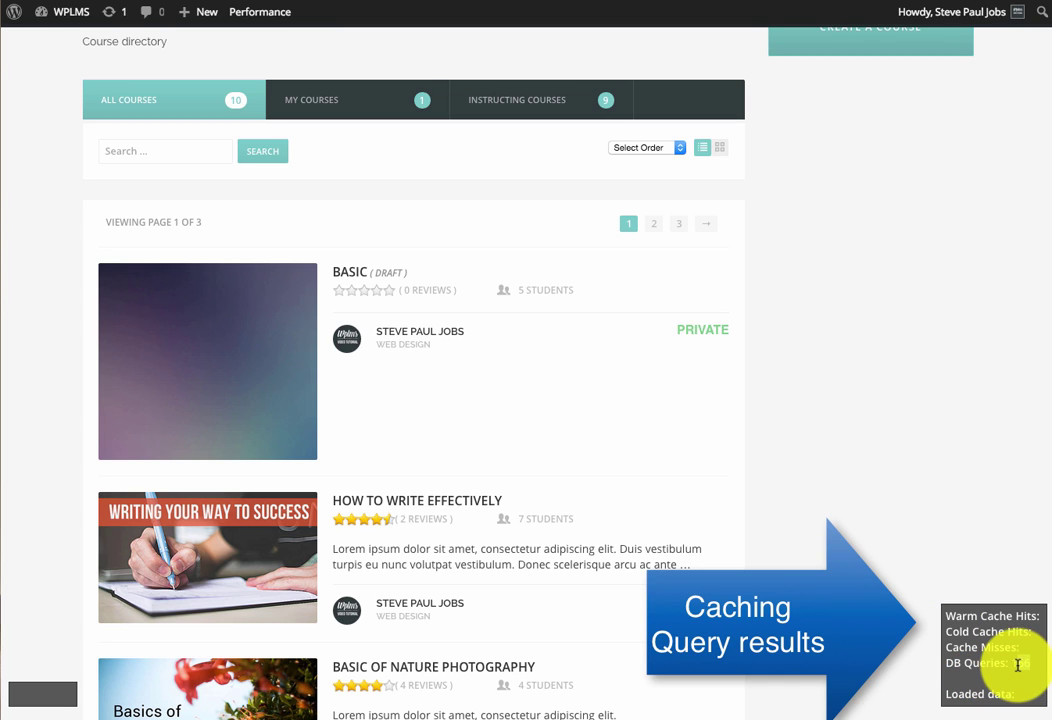
{"action": "right_click", "coordinate": [755, 409]}
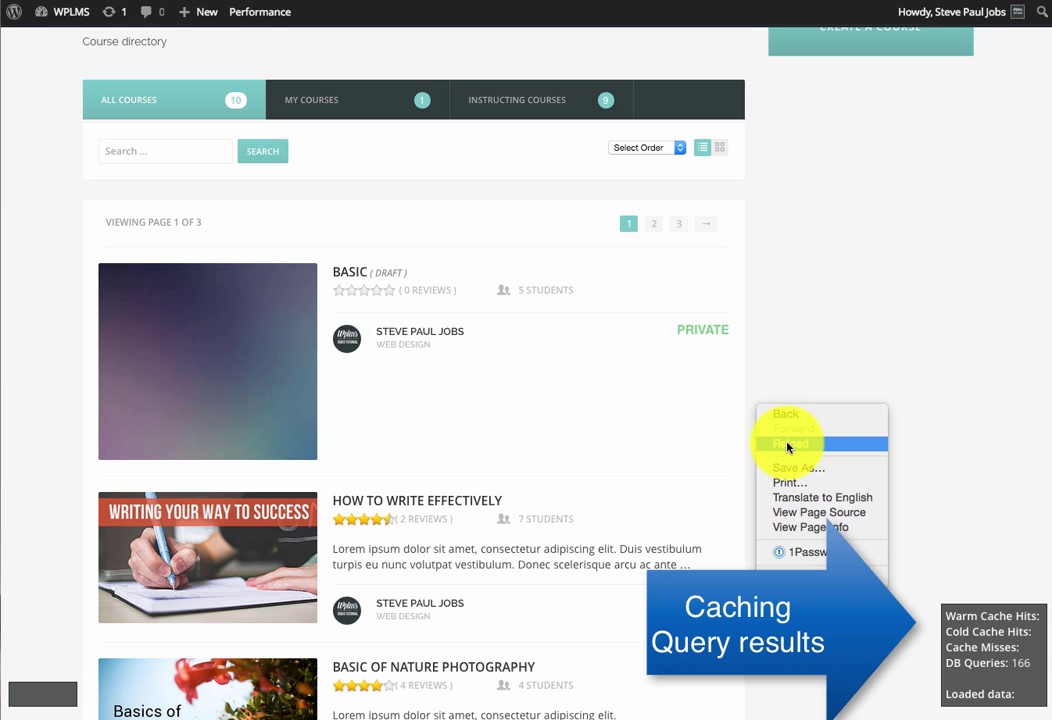
{"action": "left_click", "coordinate": [787, 441]}
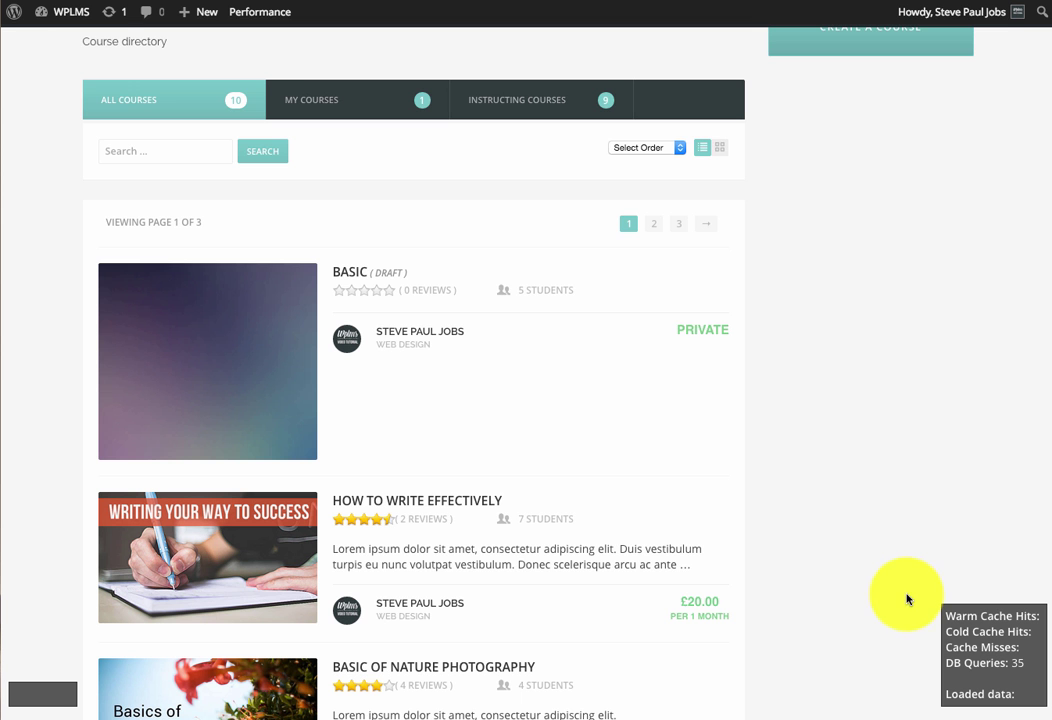
Scroll down and back up through the course directory list.
{"action": "scroll", "coordinate": [904, 596], "scroll_direction": "down", "scroll_amount": 3}
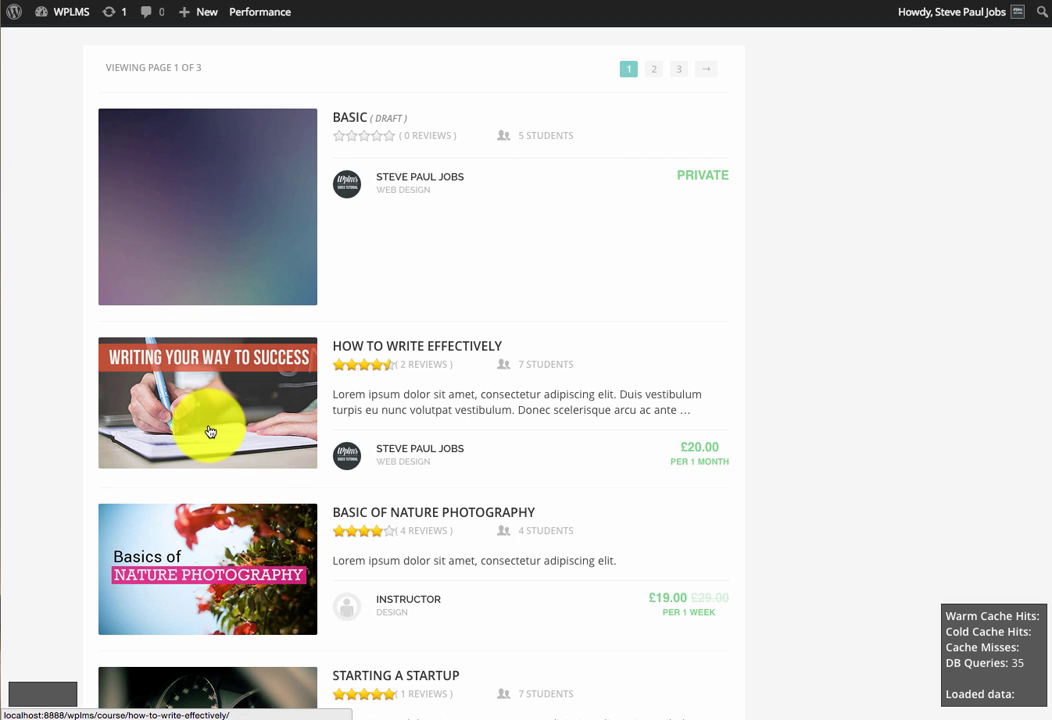
{"action": "scroll", "coordinate": [674, 362], "scroll_direction": "down", "scroll_amount": 3}
{"action": "scroll", "coordinate": [730, 336], "scroll_direction": "up", "scroll_amount": 6}
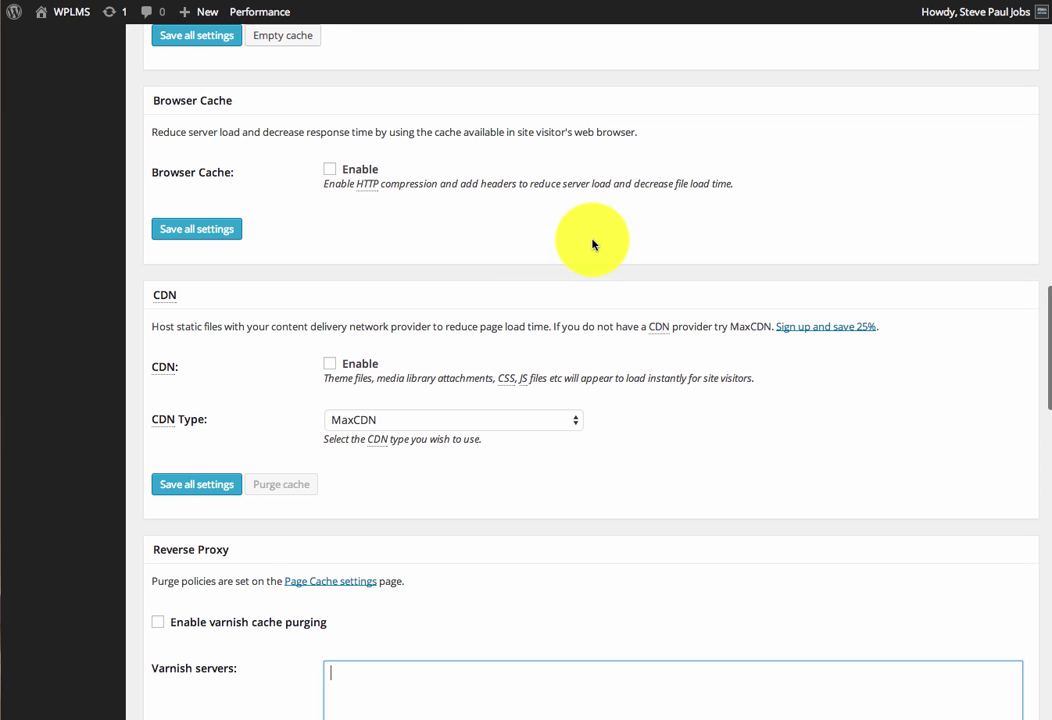
{"action": "scroll", "coordinate": [580, 244], "scroll_direction": "down", "scroll_amount": 4}
{"action": "scroll", "coordinate": [662, 174], "scroll_direction": "up", "scroll_amount": 5}
{"action": "scroll", "coordinate": [660, 173], "scroll_direction": "up", "scroll_amount": 10}
{"action": "scroll", "coordinate": [660, 173], "scroll_direction": "down", "scroll_amount": 6}
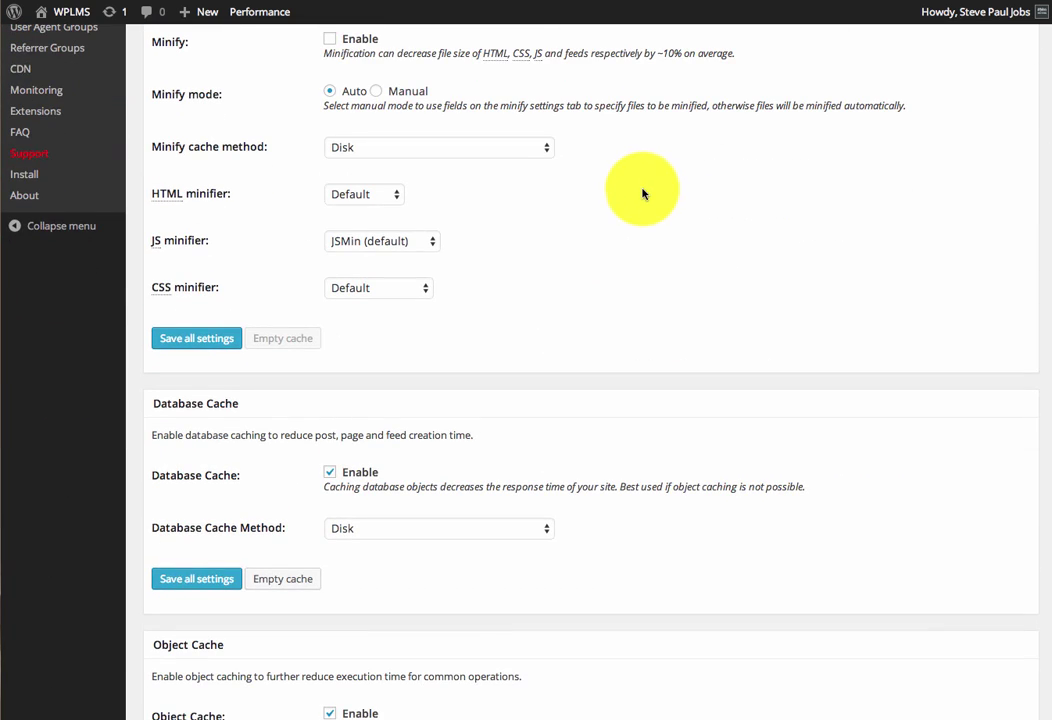
{"action": "left_click", "coordinate": [466, 530]}
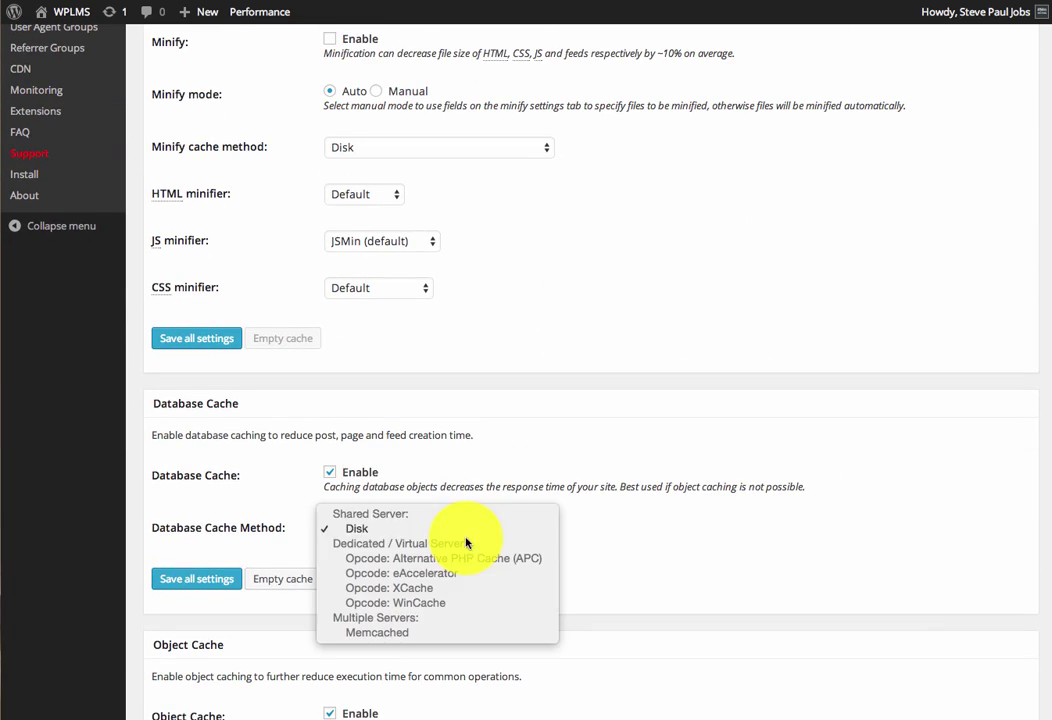
{"action": "left_click", "coordinate": [391, 633]}
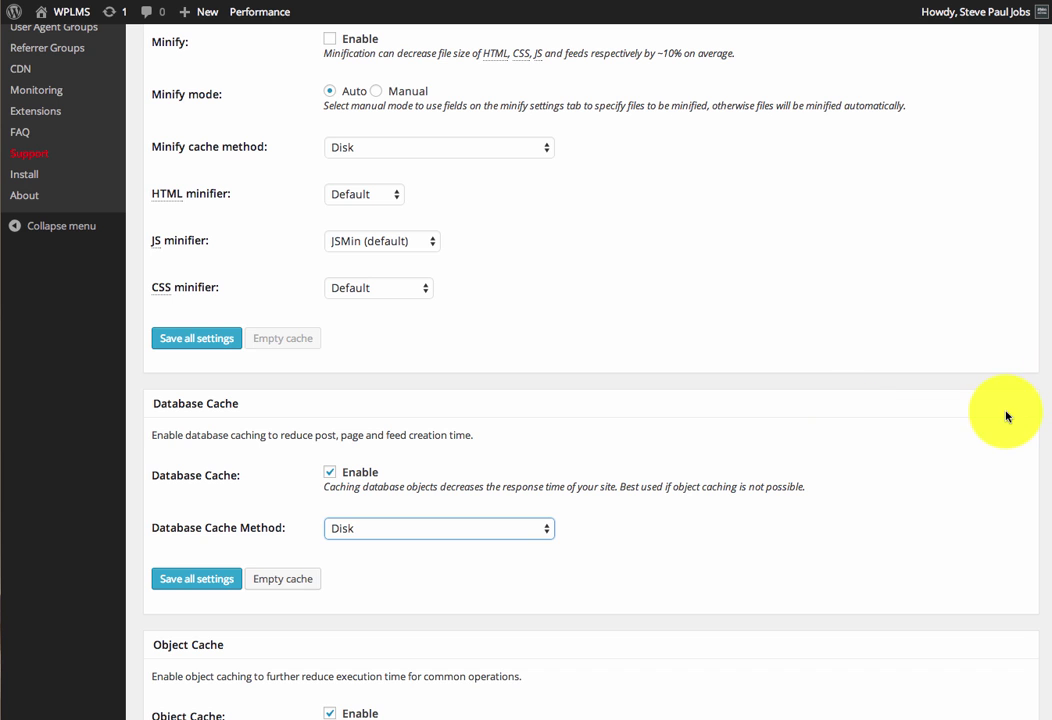
{"action": "scroll", "coordinate": [543, 445], "scroll_direction": "up", "scroll_amount": 3}
{"action": "scroll", "coordinate": [505, 457], "scroll_direction": "up", "scroll_amount": 2}
{"action": "scroll", "coordinate": [506, 468], "scroll_direction": "down", "scroll_amount": 5}
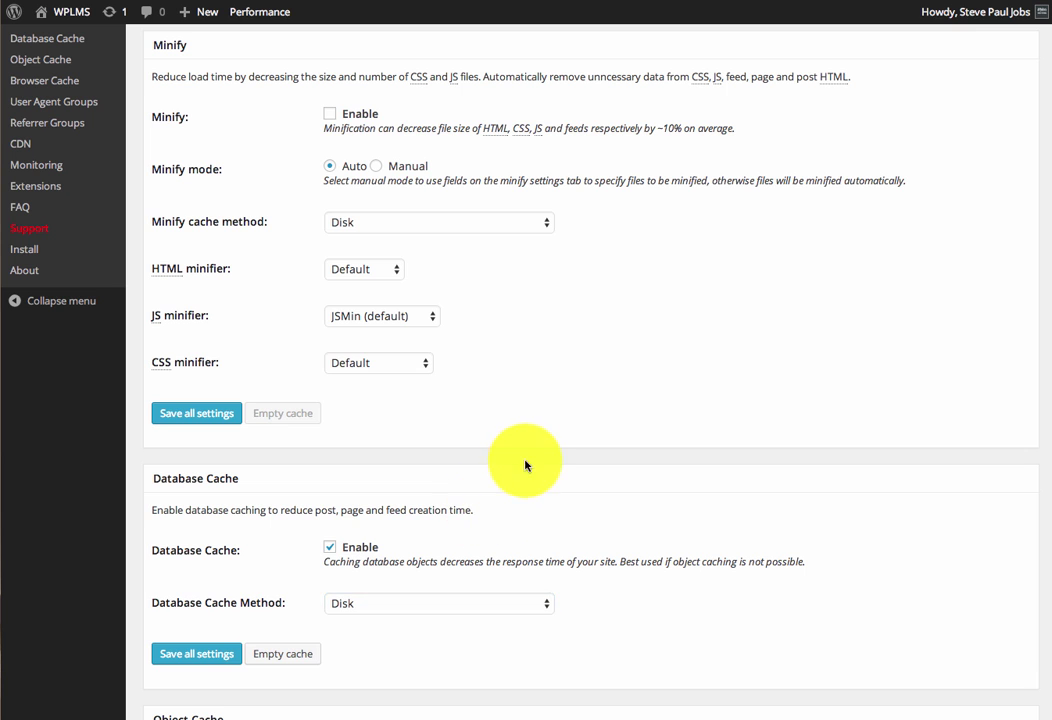
{"action": "scroll", "coordinate": [530, 461], "scroll_direction": "up", "scroll_amount": 5}
{"action": "scroll", "coordinate": [529, 460], "scroll_direction": "up", "scroll_amount": 1}
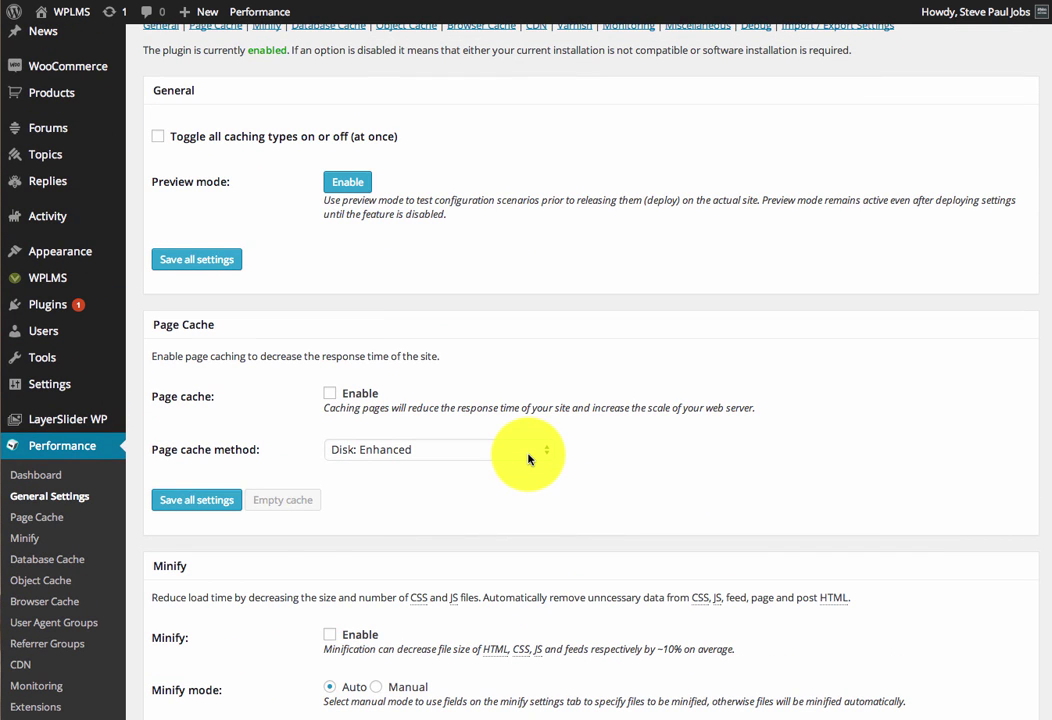